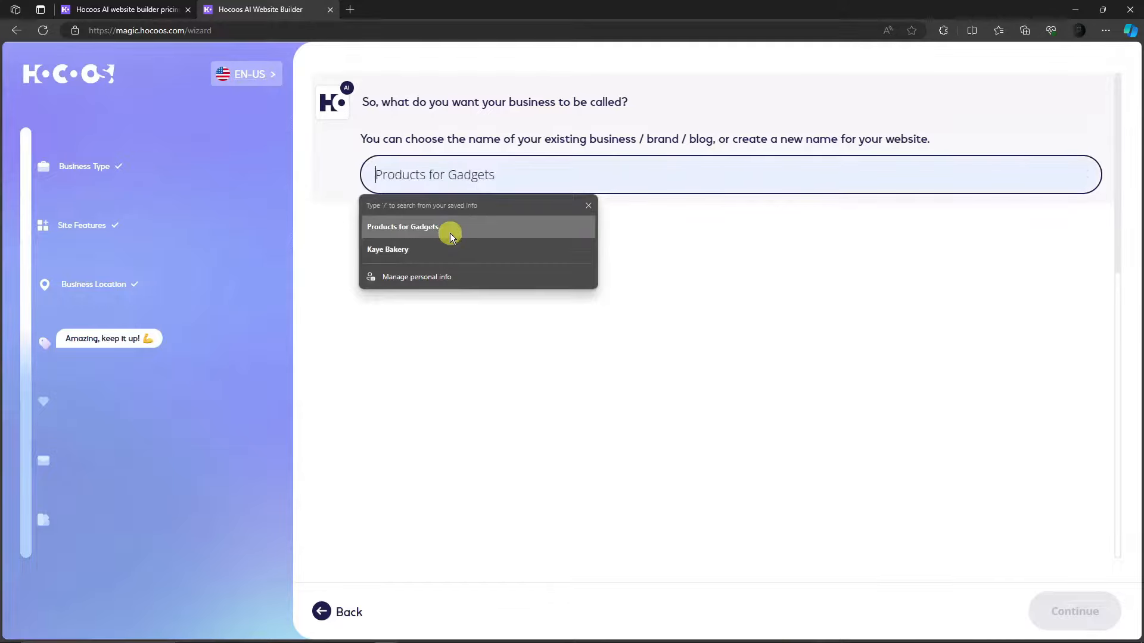
Name the business "Products for Gadgets" and add Affordable prices as the third highlighted aspect of the business
left_click(449, 228)
left_click(1071, 608)
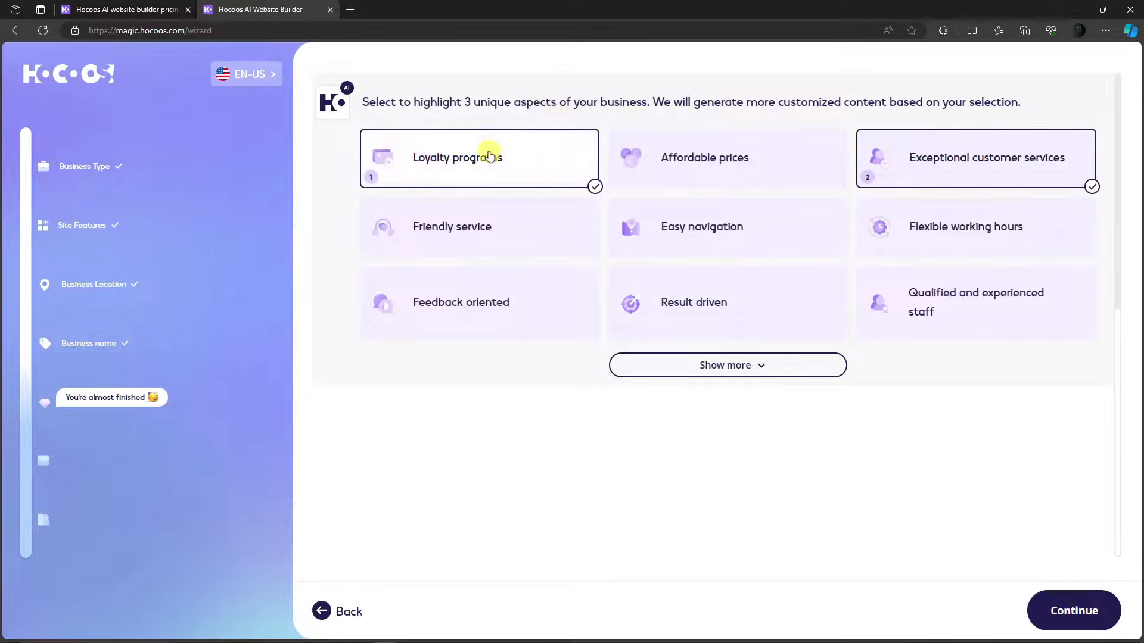
left_click(700, 156)
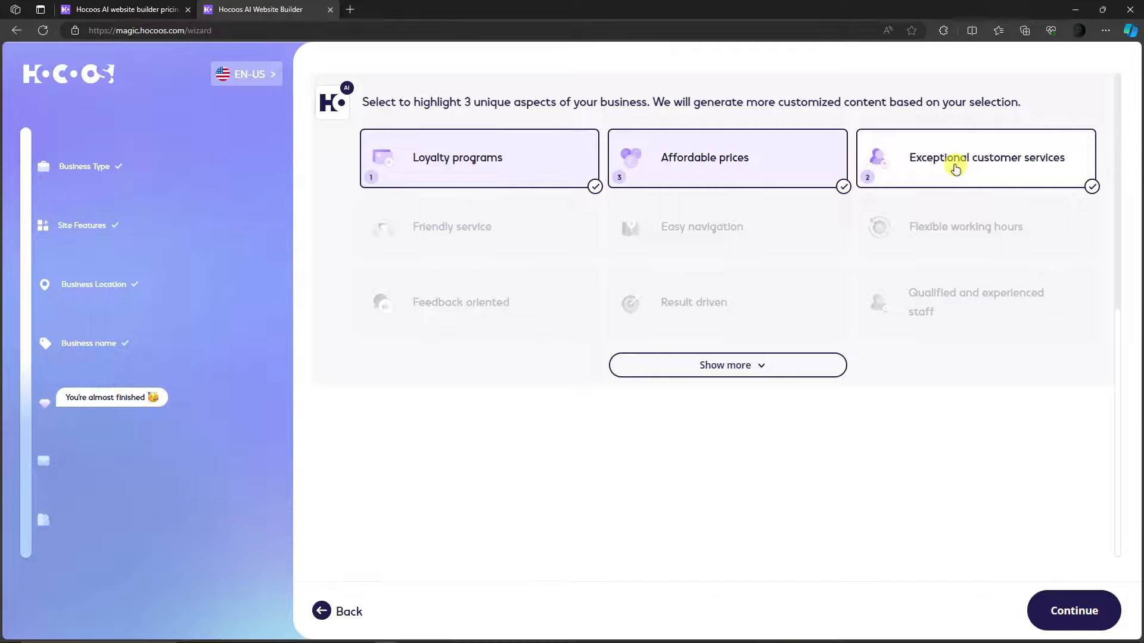
left_click(1069, 609)
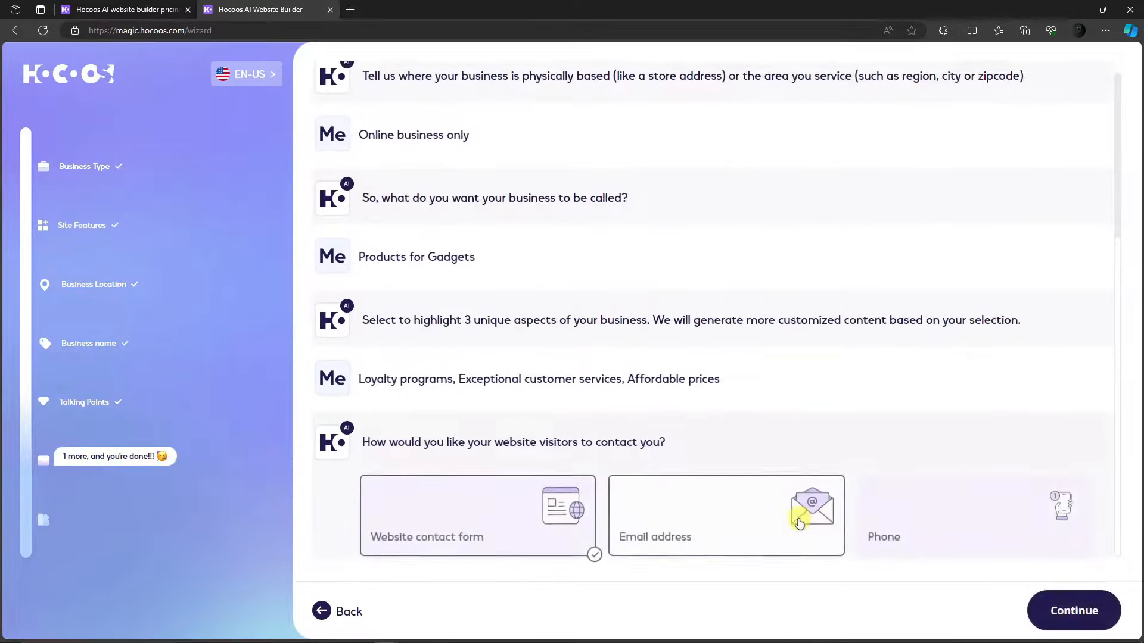
Try the other visitor contact options, keep only the website contact form, and proceed to the design choice
left_click(1013, 151)
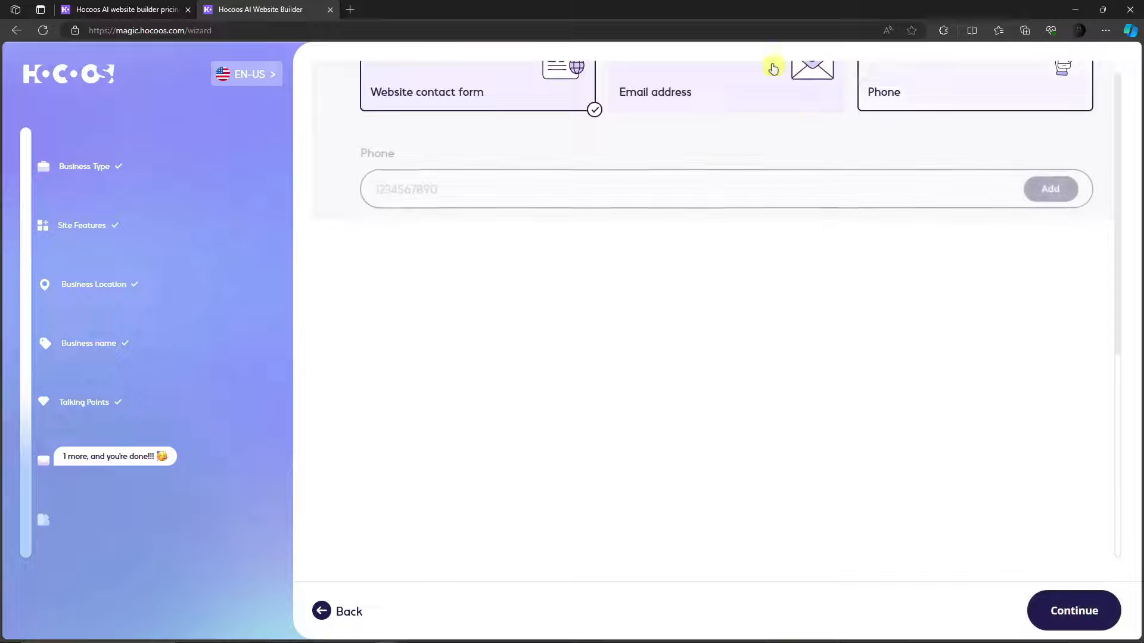
left_click(812, 155)
left_click(914, 118)
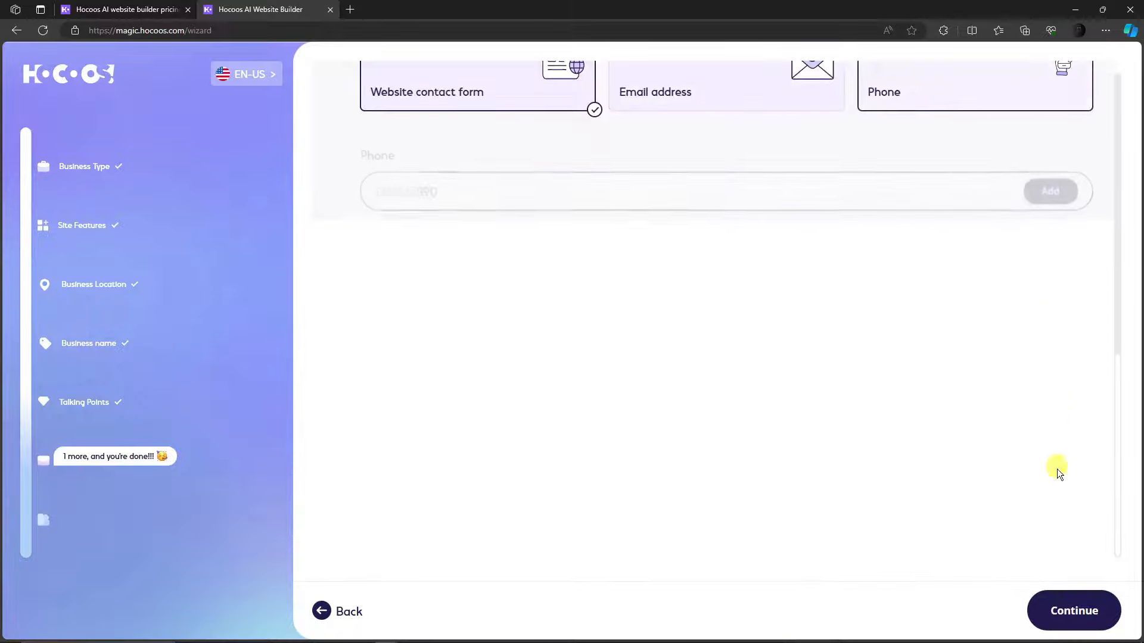
left_click(1073, 611)
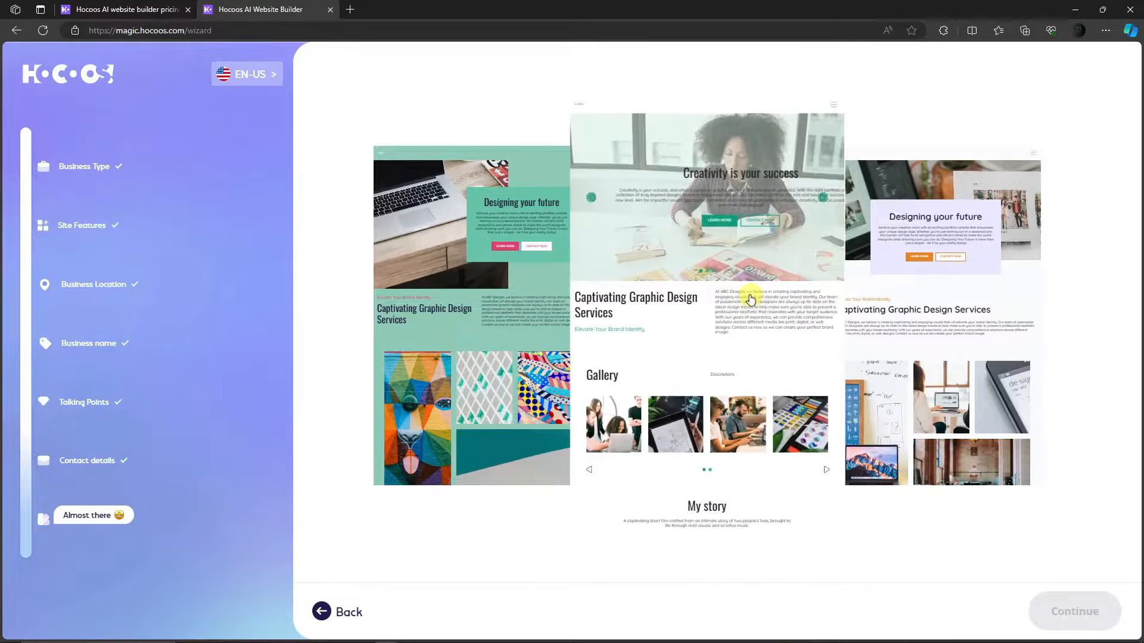
Choose the "Creativity is your success" website design and apply the blue-and-black color palette after comparing alternatives
left_click(752, 300)
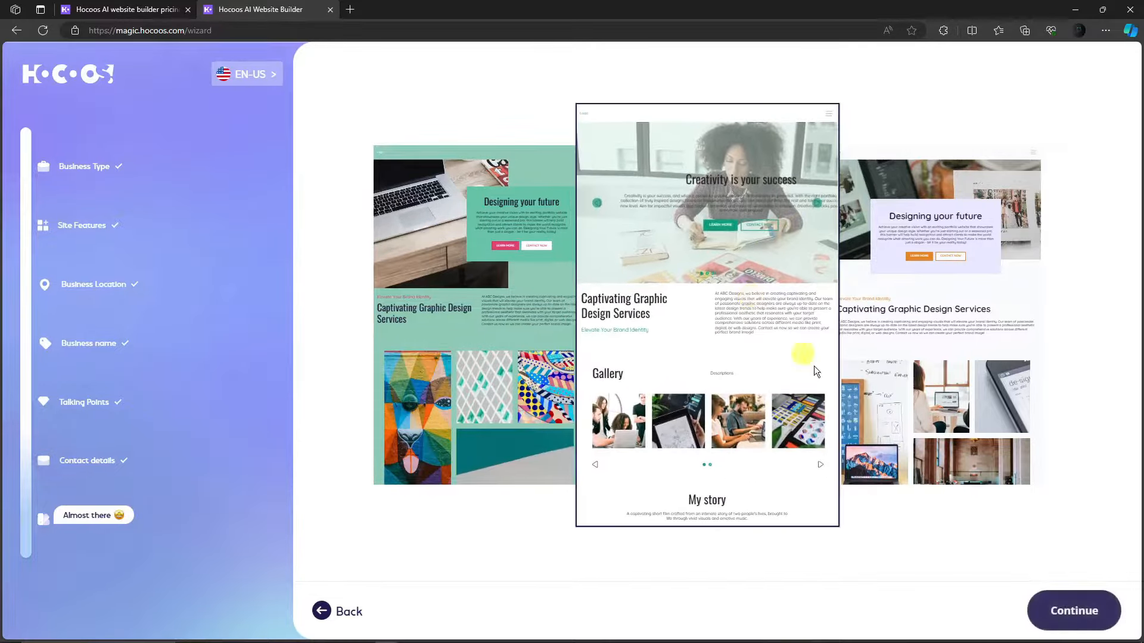
left_click(1067, 615)
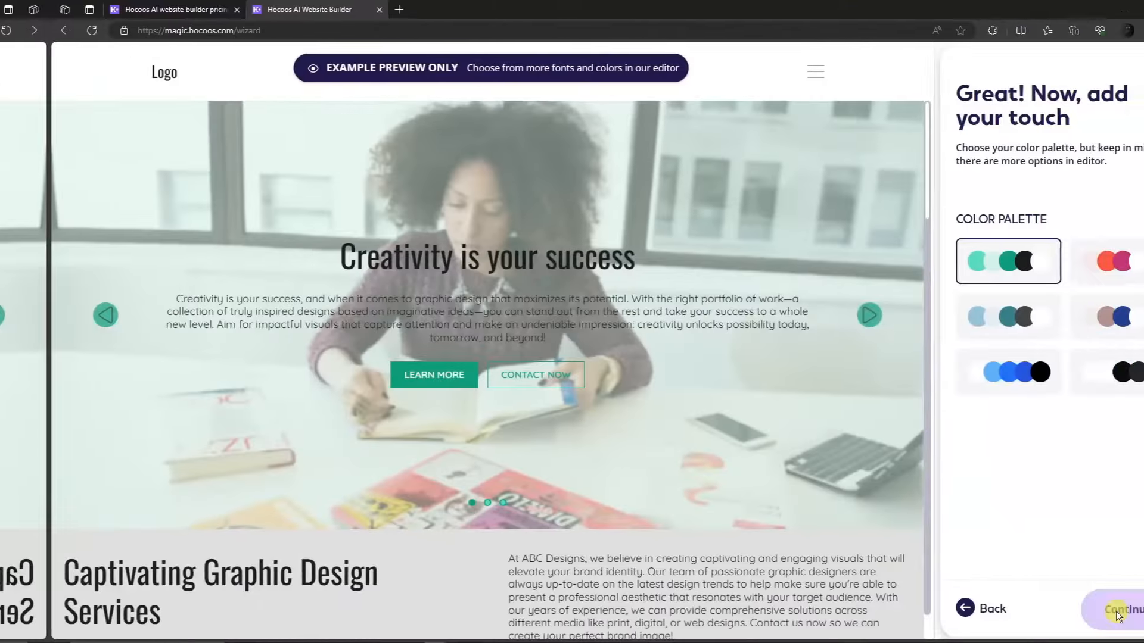
left_click(1122, 265)
left_click(1066, 319)
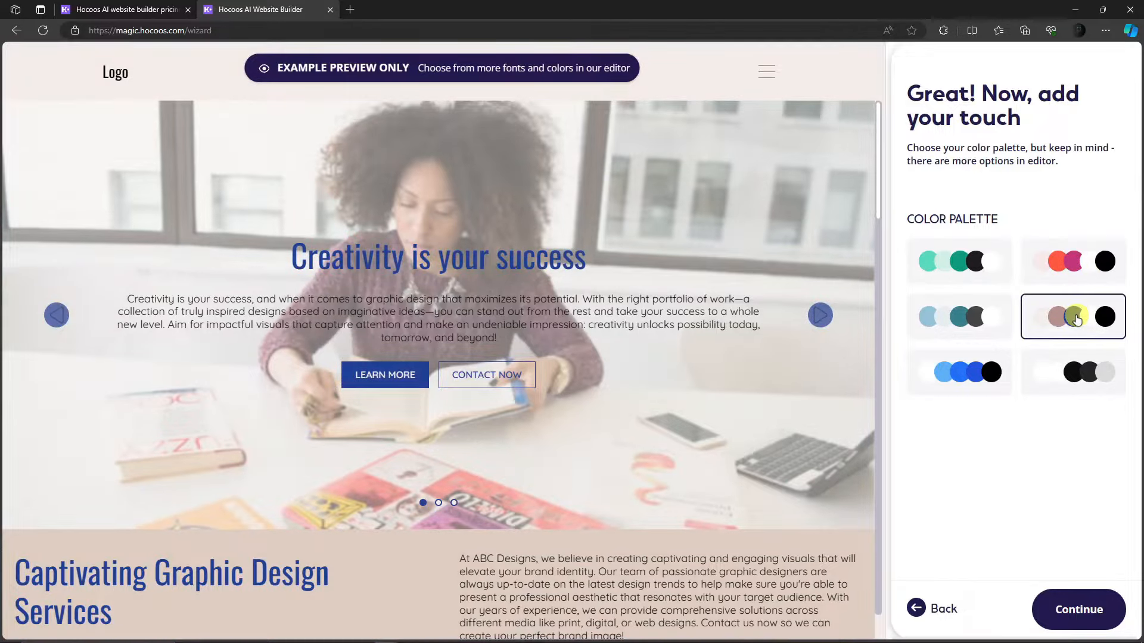
left_click(975, 377)
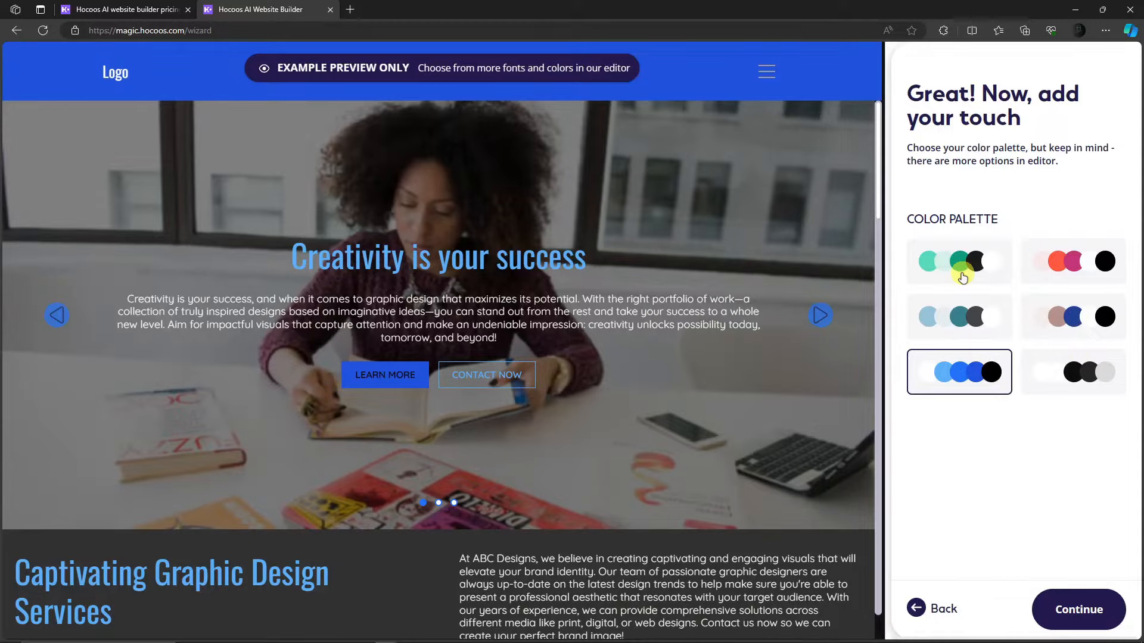
left_click(963, 267)
left_click(993, 387)
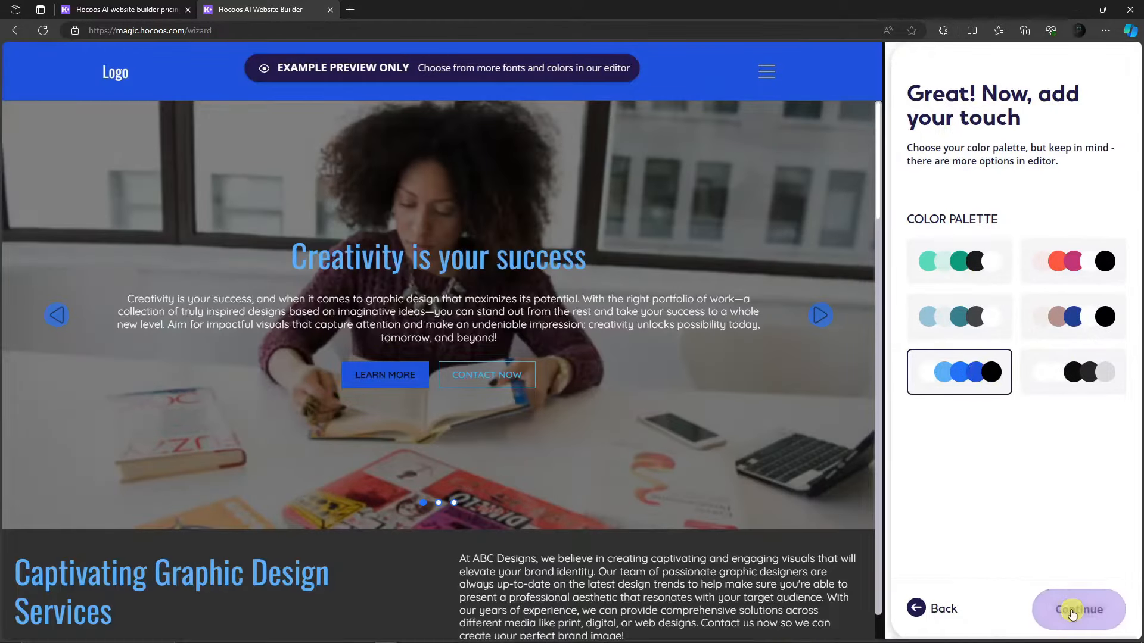
left_click(1066, 608)
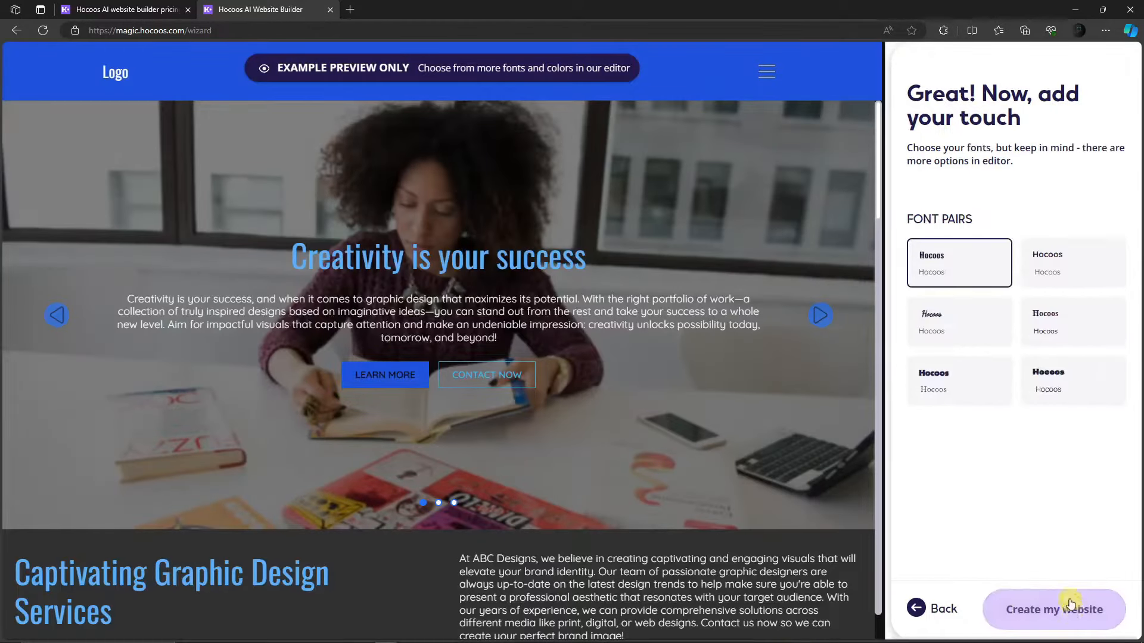
Compare the font pairs on the example preview and choose the one with a bold heading and serif body text
left_click(1042, 262)
left_click(1059, 329)
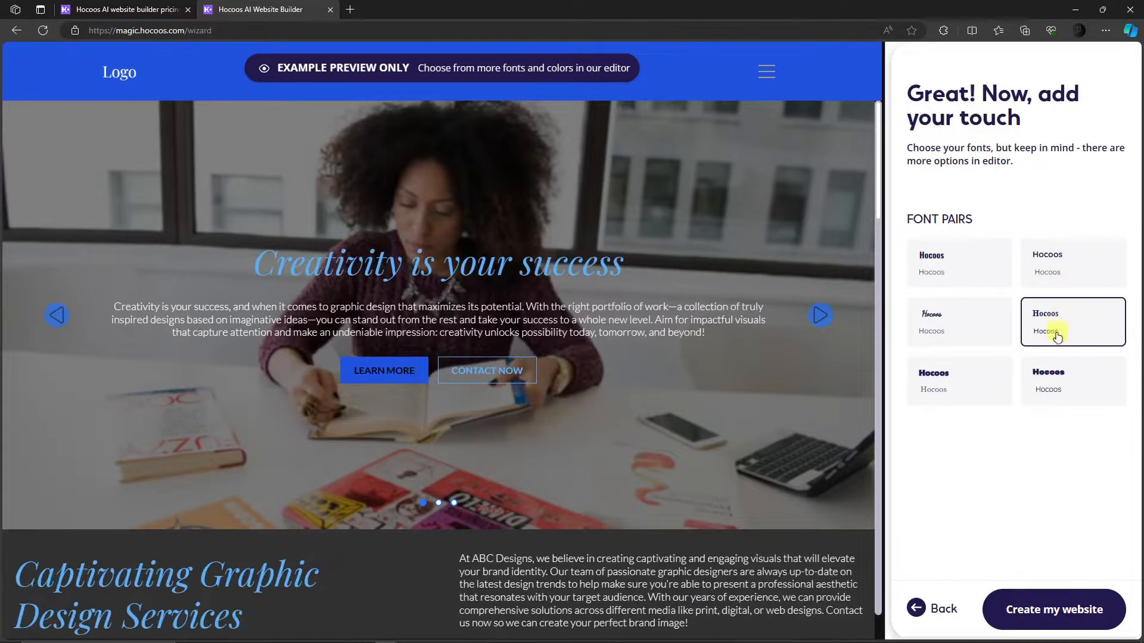
left_click(1060, 384)
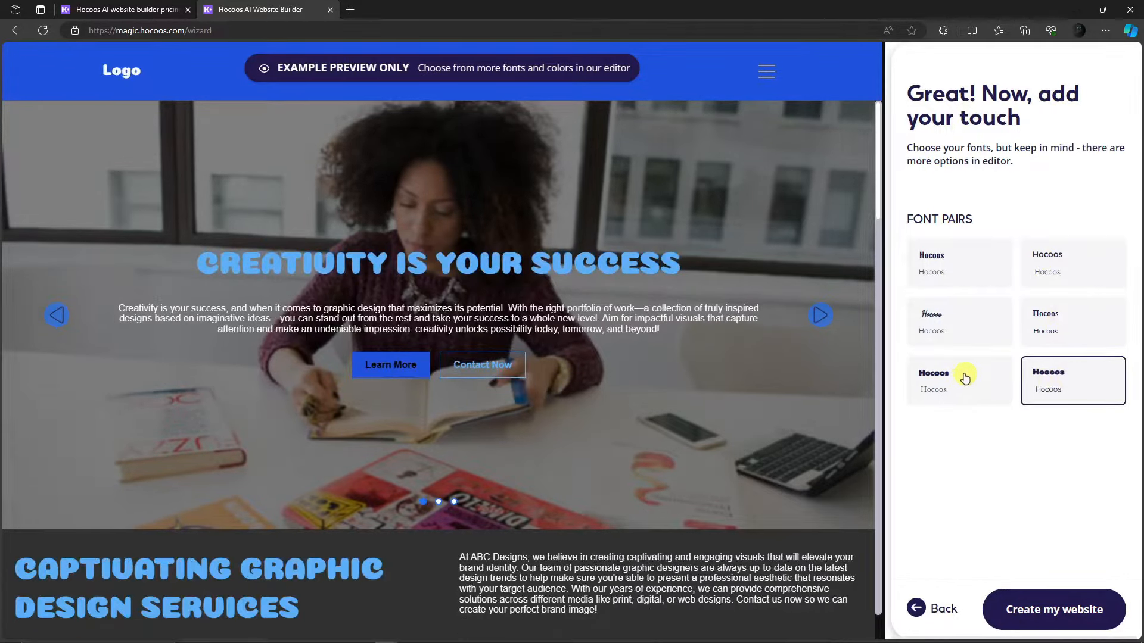
left_click(964, 378)
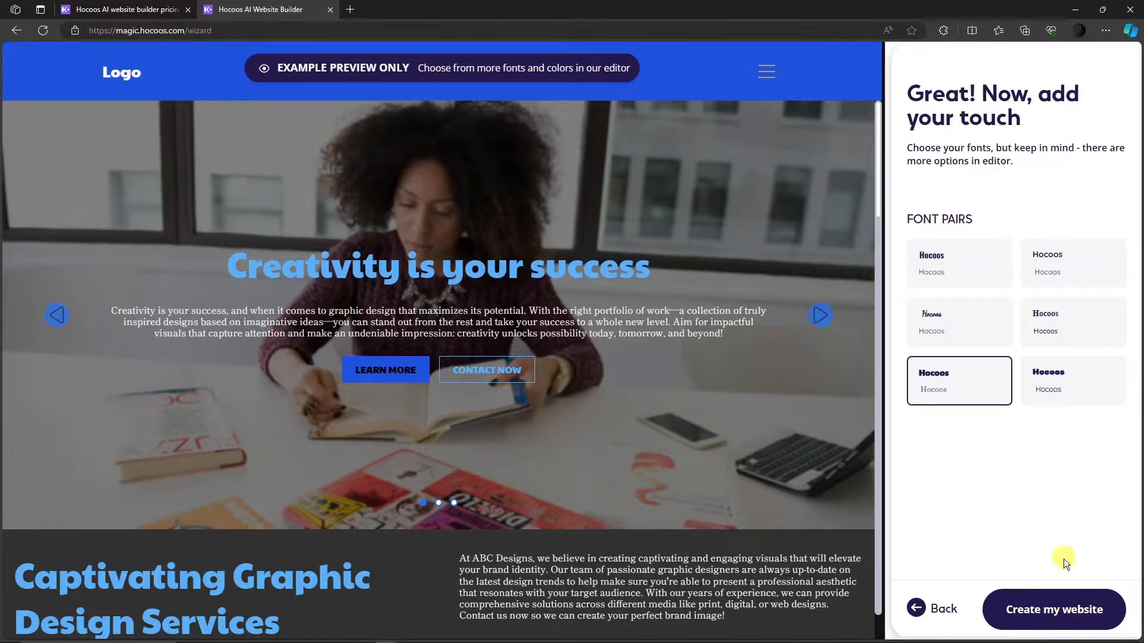
scroll(745, 463, "down", 15)
scroll(744, 460, "down", 10)
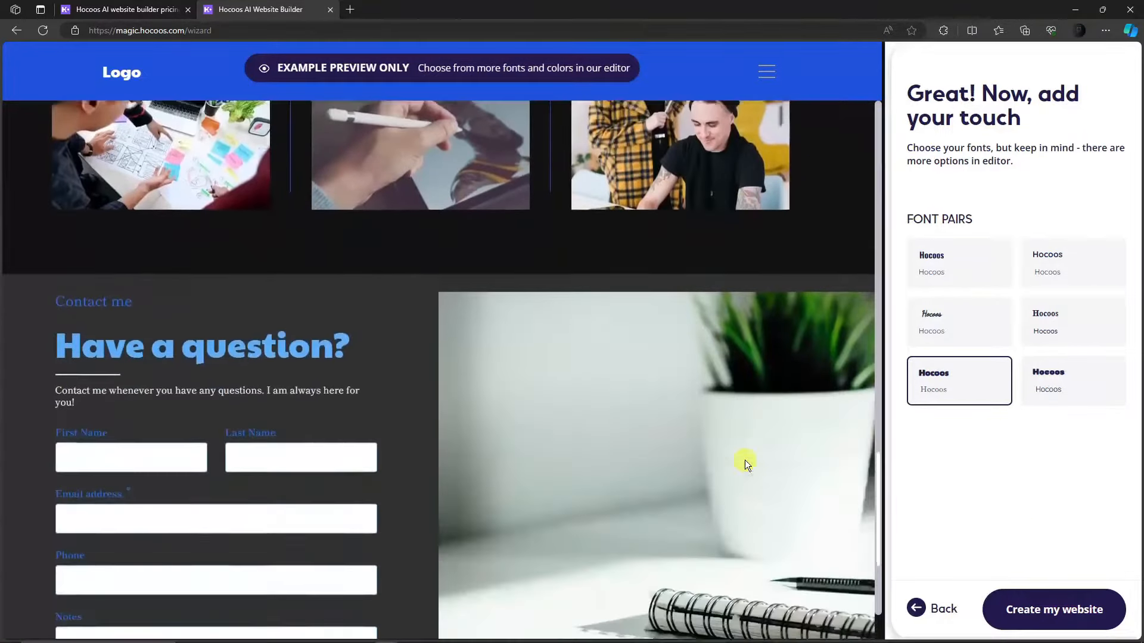
left_click(1059, 375)
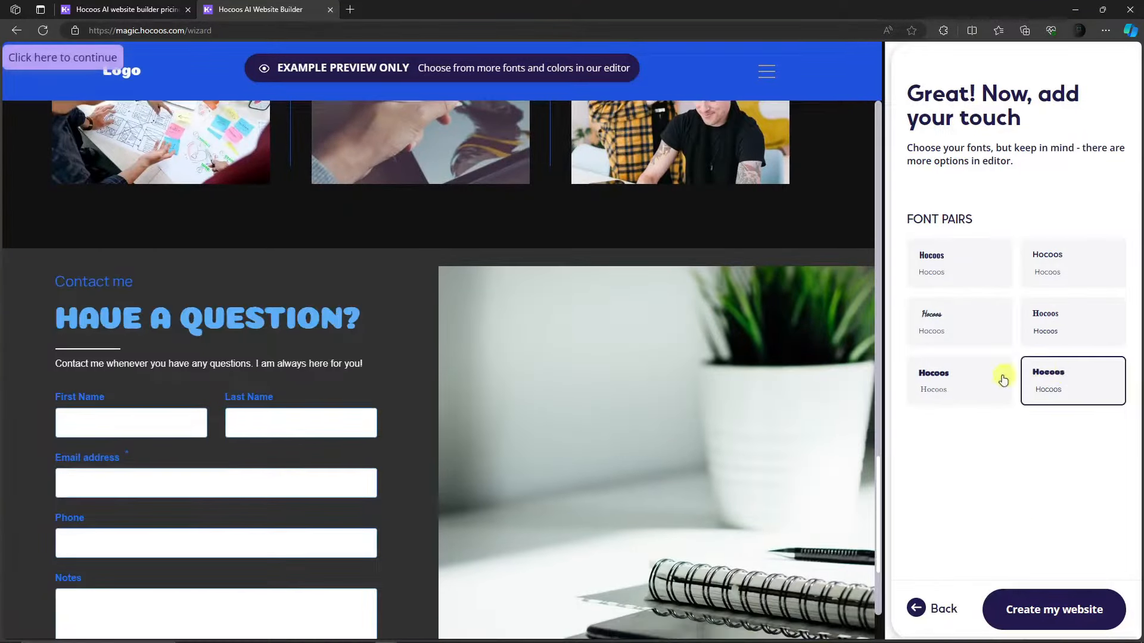
left_click(939, 377)
scroll(684, 434, "up", 8)
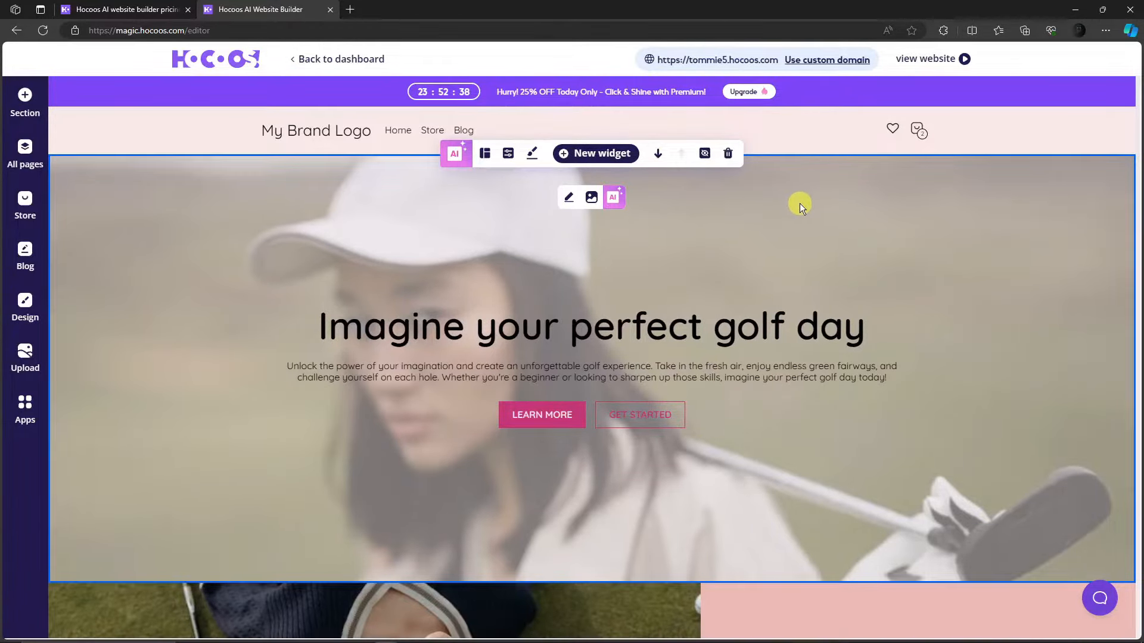
Review the home page in the editor, examining its golf hero banner, Welcome section and Our team section
scroll(820, 263, "down", 12)
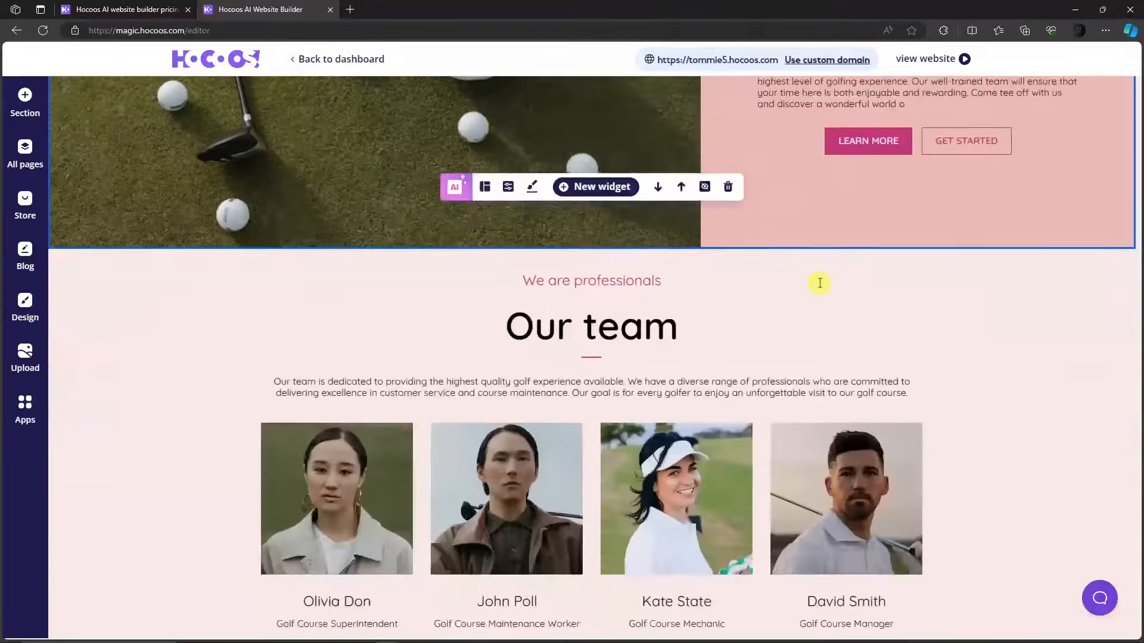
scroll(1000, 349, "down", 7)
scroll(999, 349, "up", 18)
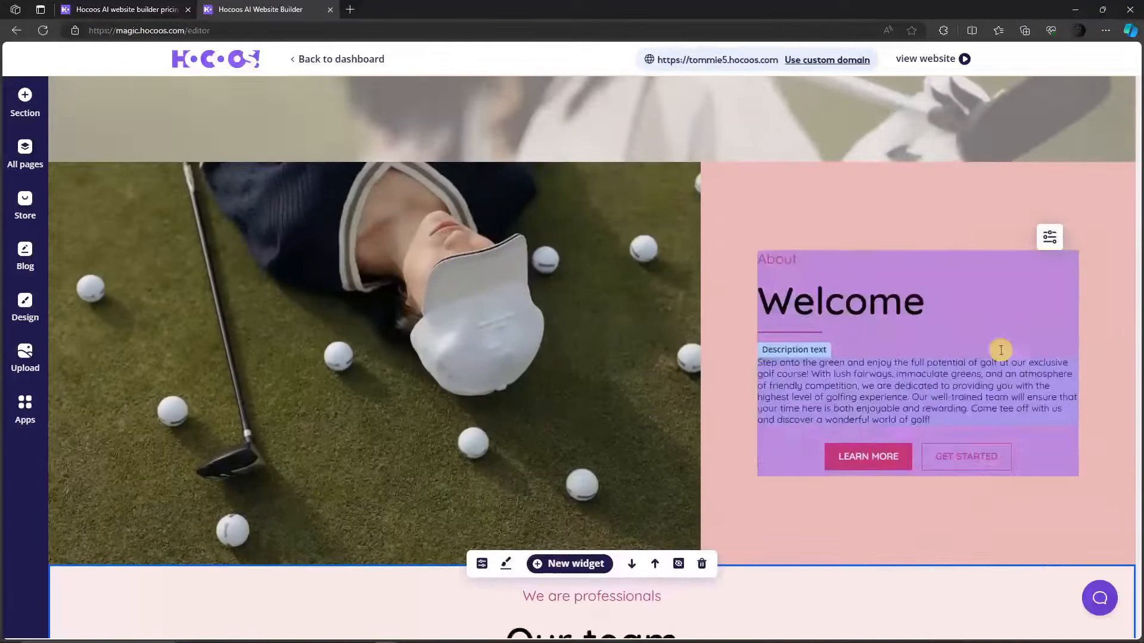
scroll(1000, 349, "down", 5)
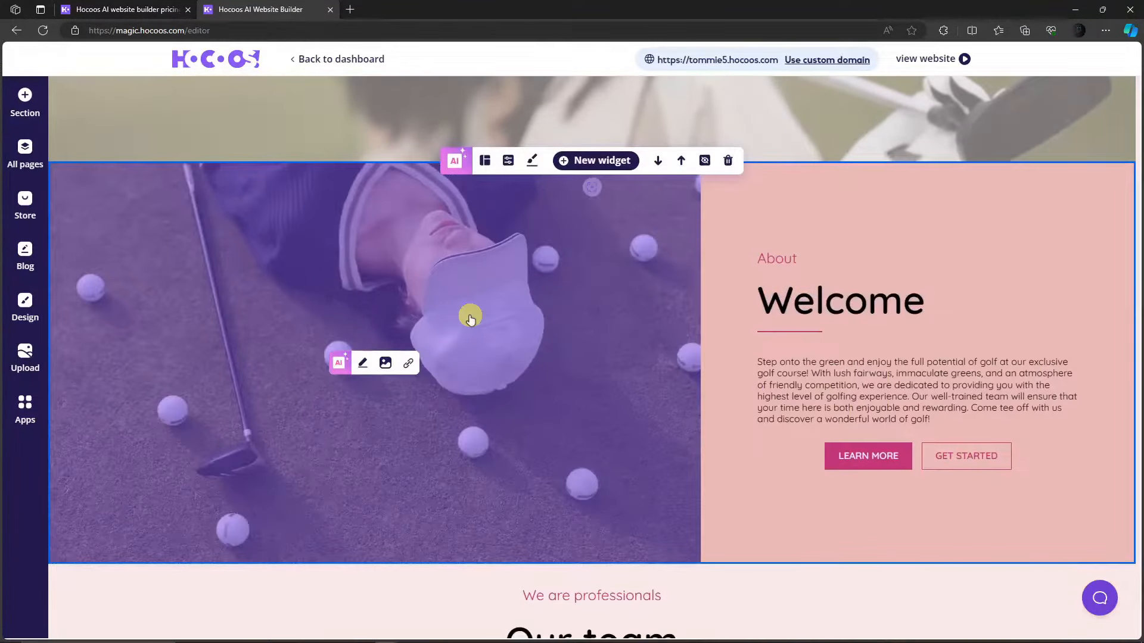
scroll(524, 352, "down", 7)
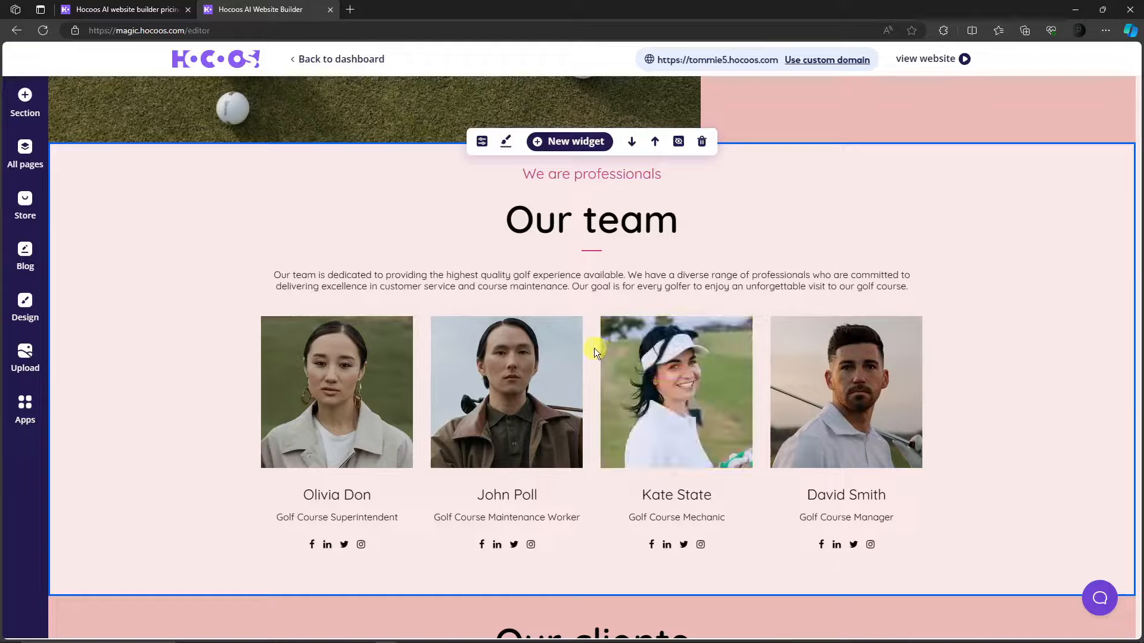
scroll(615, 357, "up", 8)
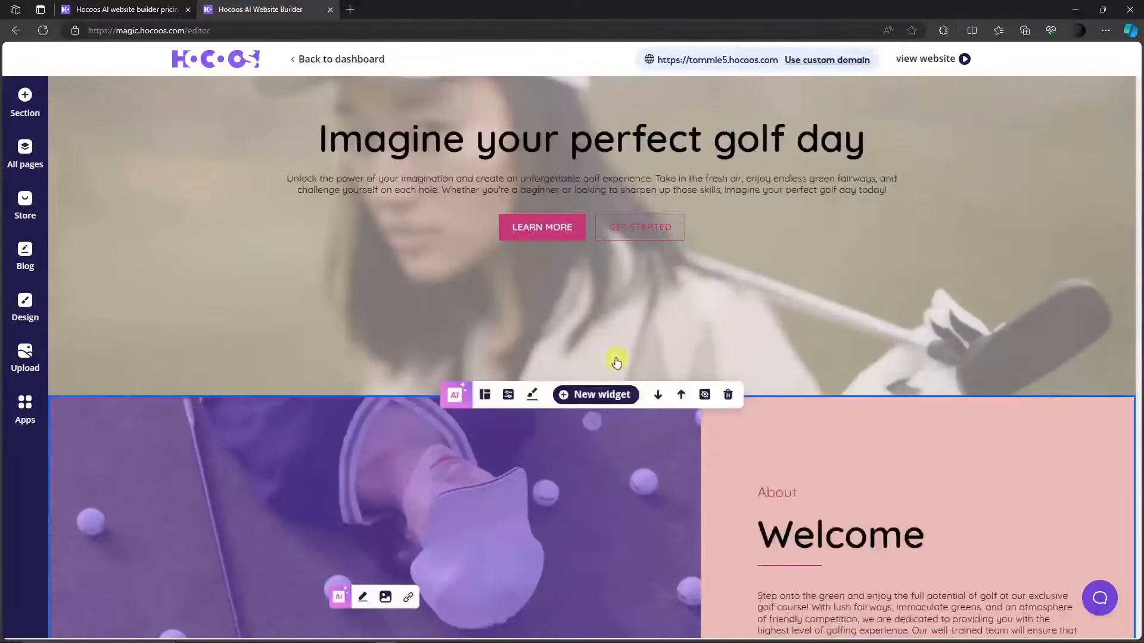
Replace the "Welcome" title in the About section with "SAMPLE WELCOME"
scroll(616, 358, "down", 5)
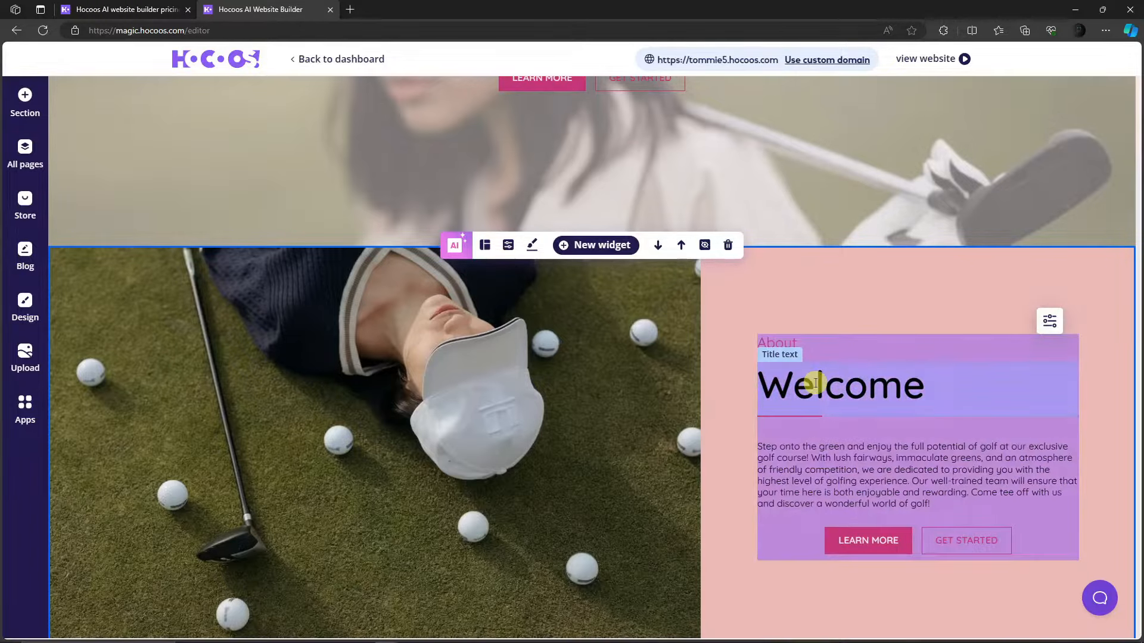
double_click(897, 387)
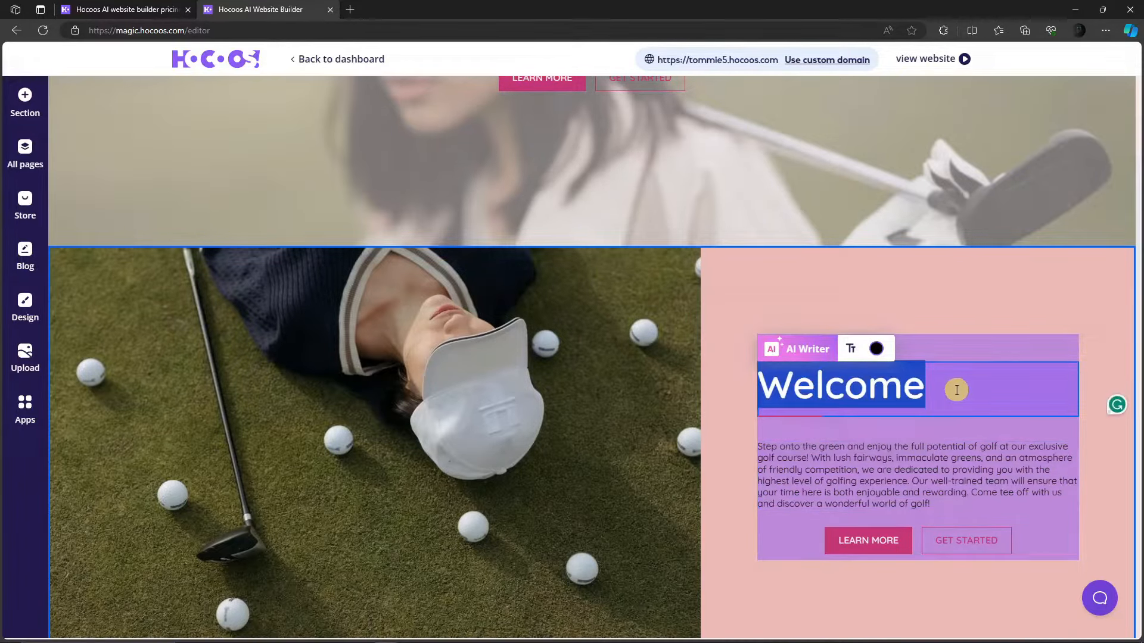
type("SAMPLE WELCOME")
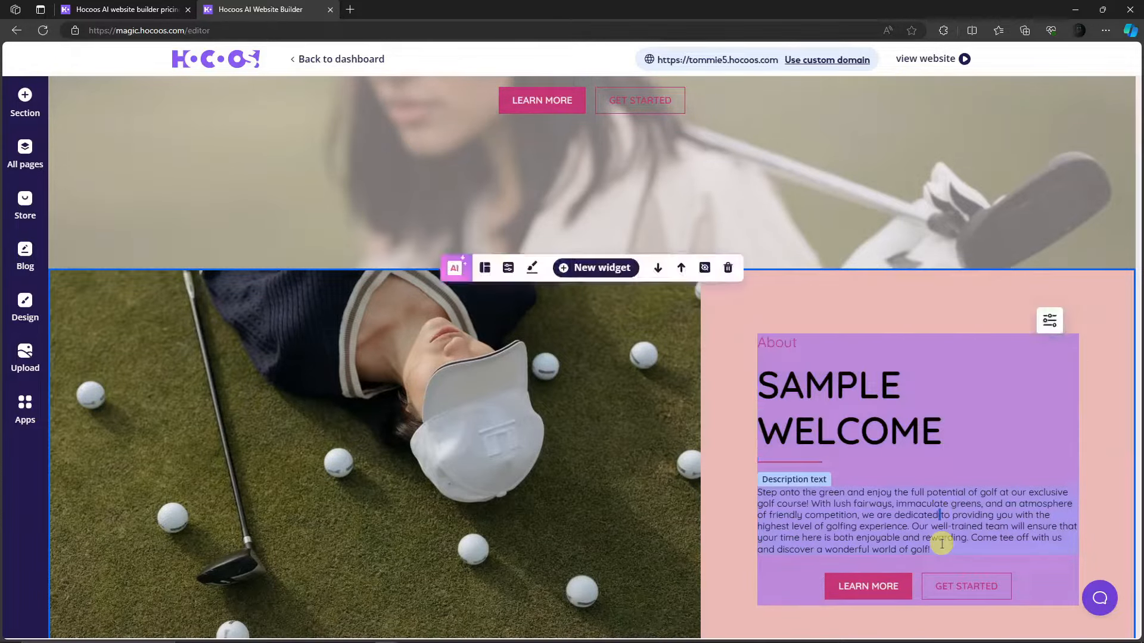
Replace the description text in the About section with "GOLF GOLF BASKETBALL FOOTBALL" and save the change
triple_click(939, 542)
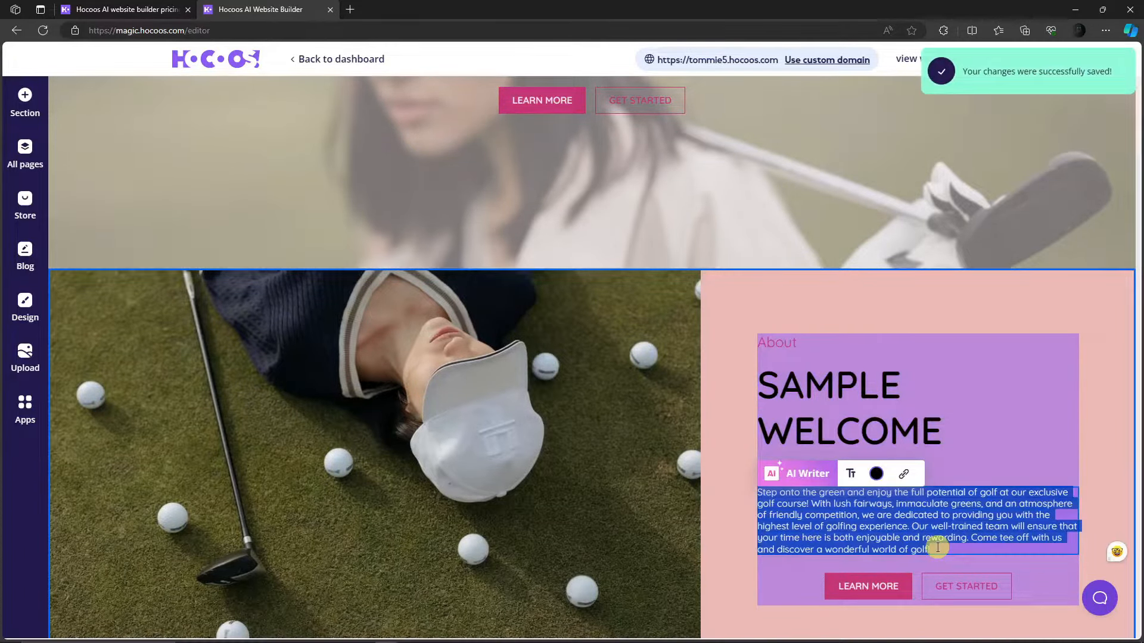
type("GOLF GO")
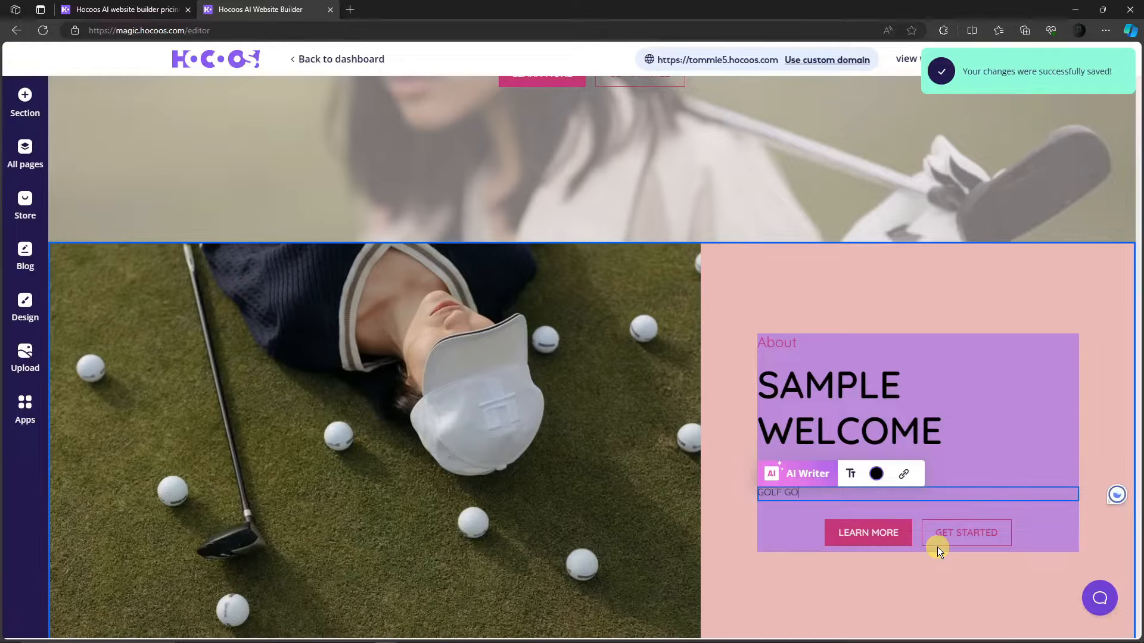
type("LF BAKETBALL")
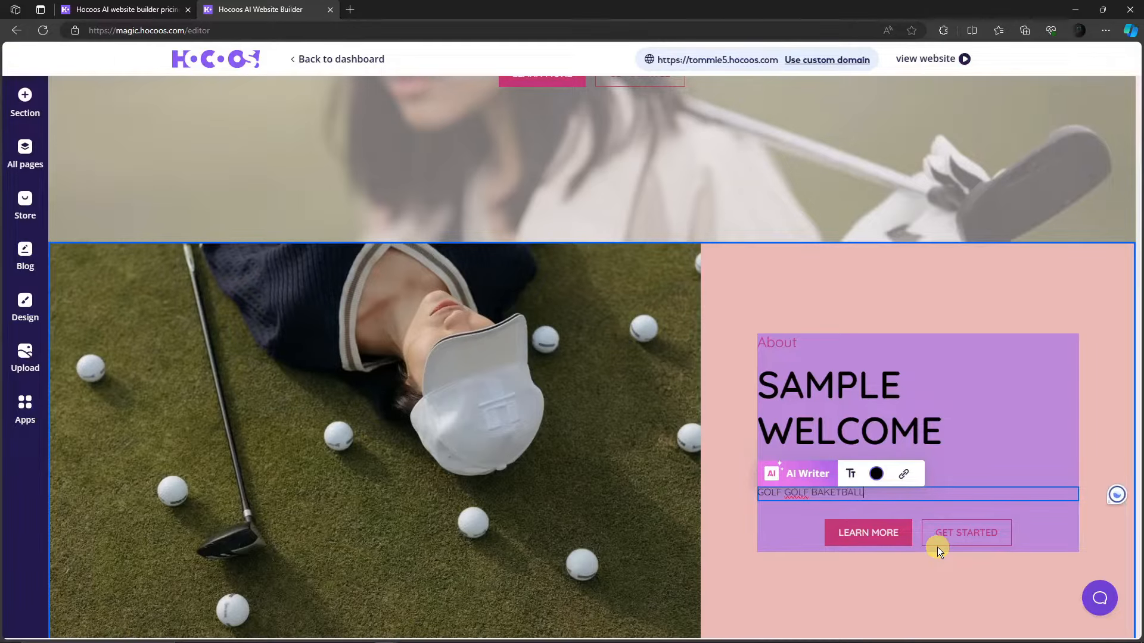
key("BackSpace")
key("BackSpace")
key("BackSpace")
key("BackSpace")
key("BackSpace")
key("BackSpace")
key("BackSpace")
type("SKETBALL FOOTBALL")
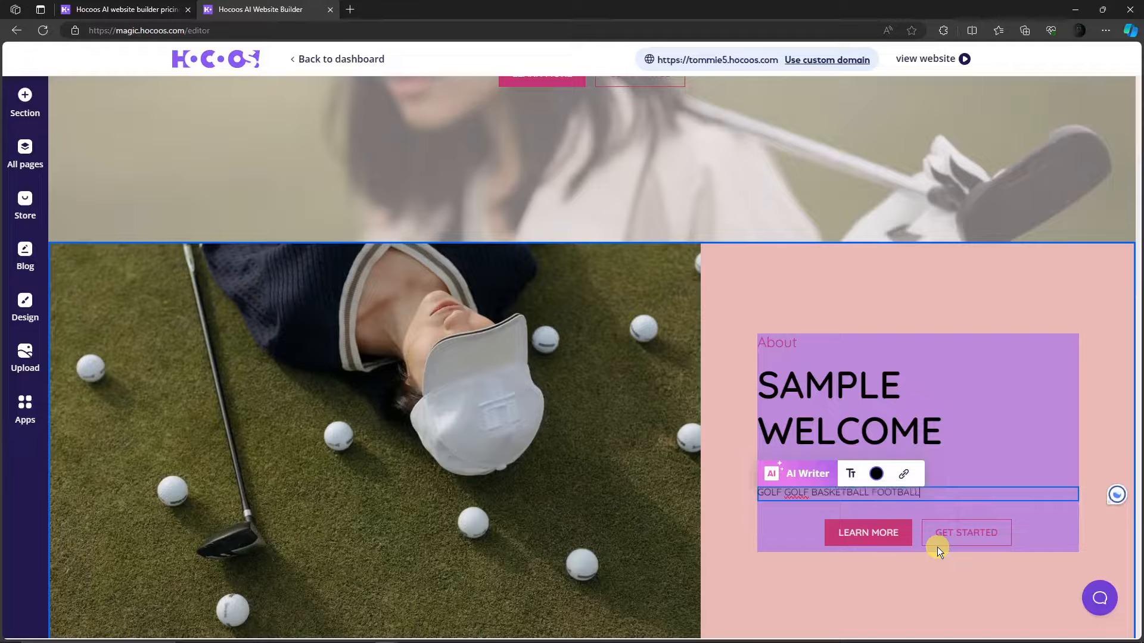
left_click(765, 576)
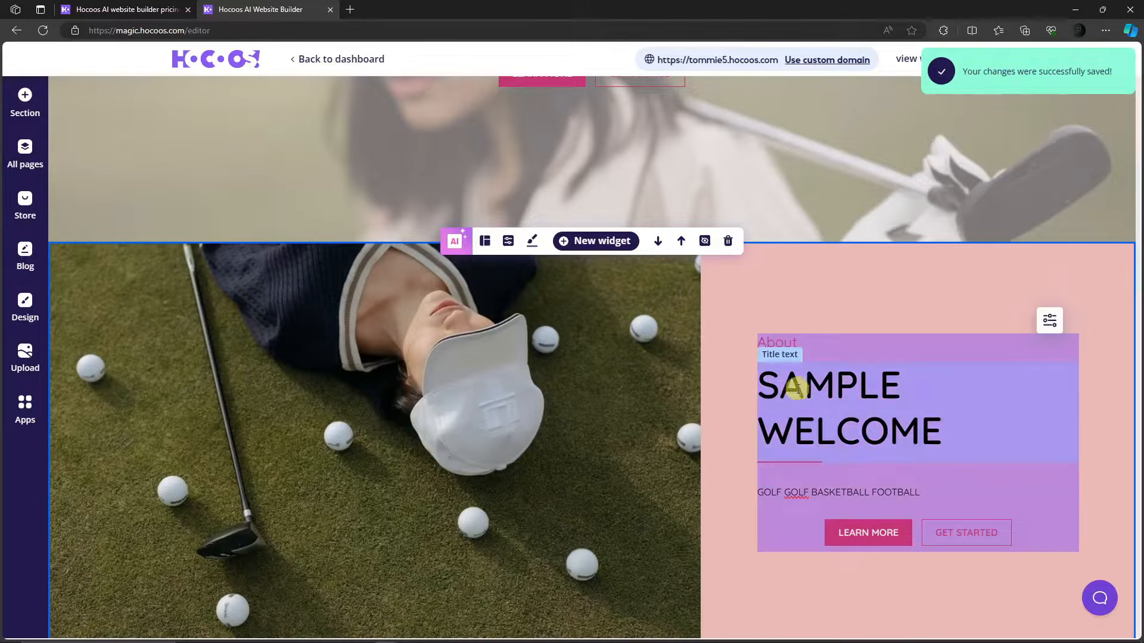
Recolor the "SAMPLE WELCOME" title in the About section with the theme's dark pink
left_click(882, 377)
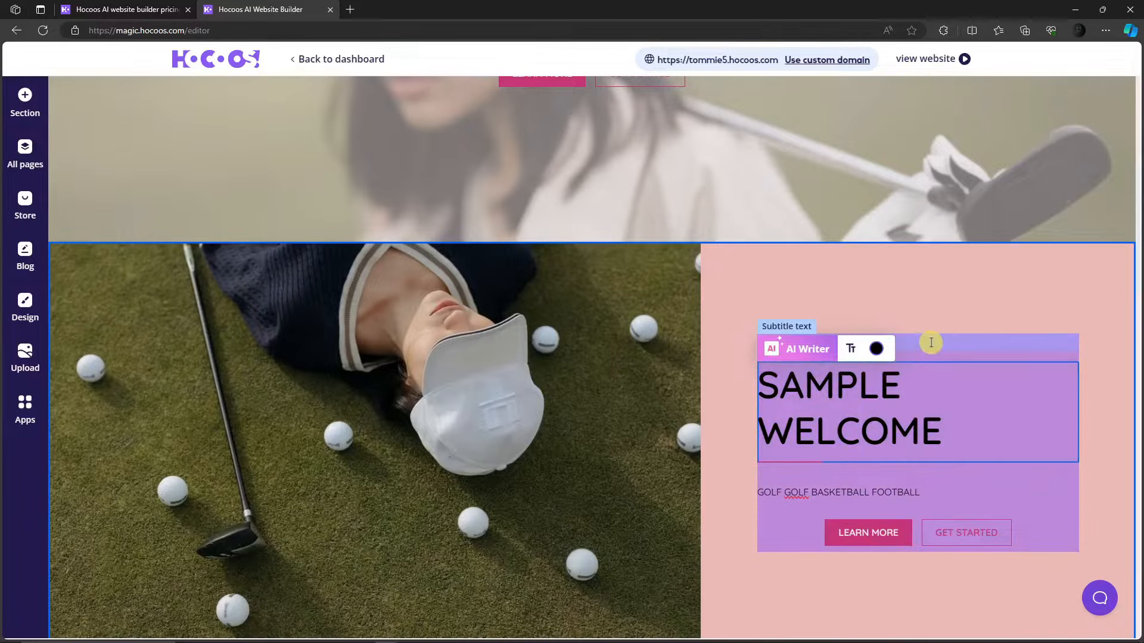
left_click(864, 294)
left_click_drag(896, 382, 755, 380)
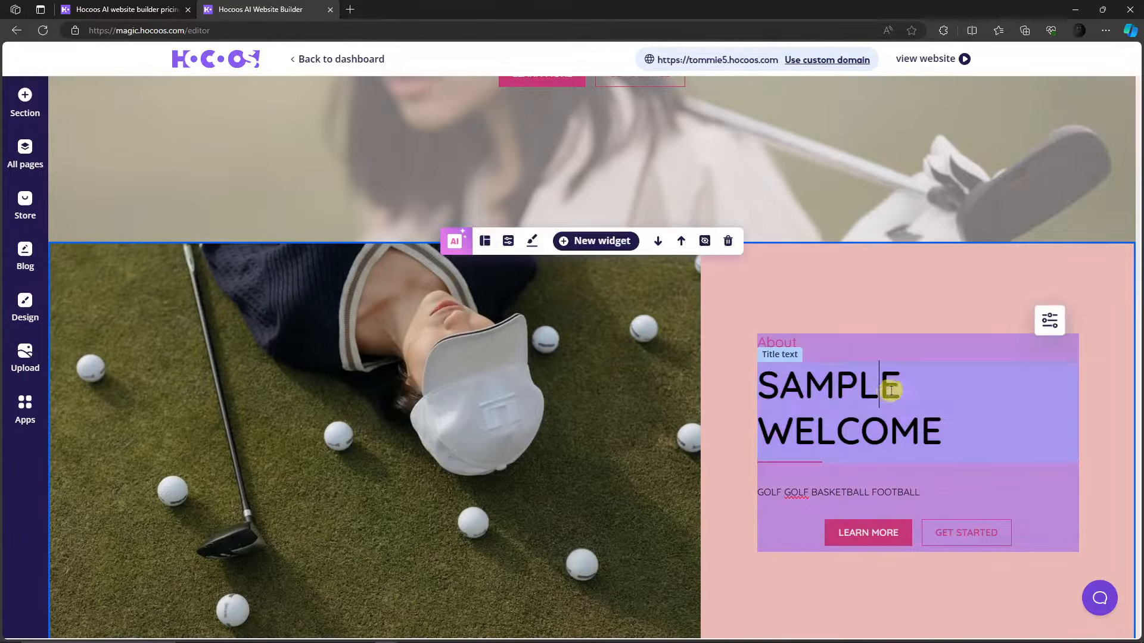
left_click(922, 387)
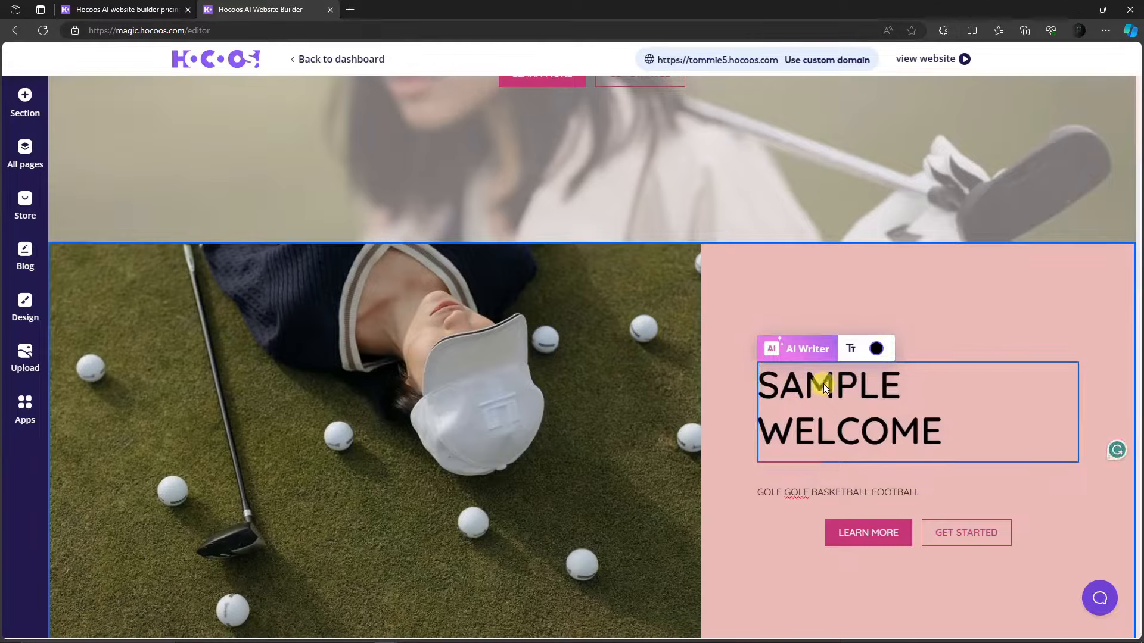
left_click(901, 383)
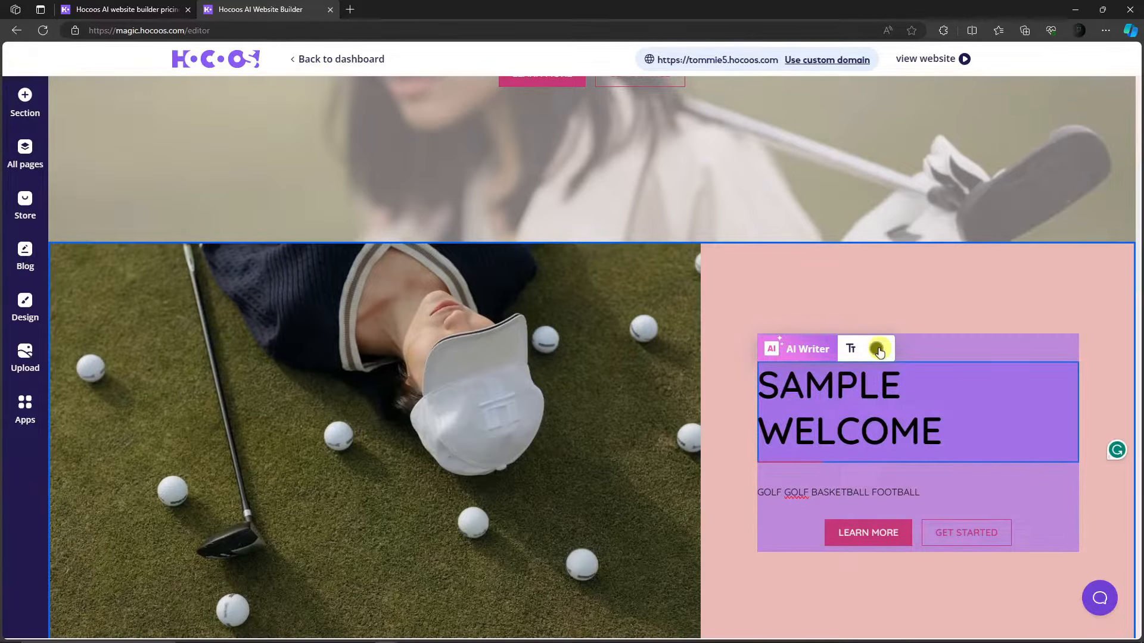
left_click(879, 352)
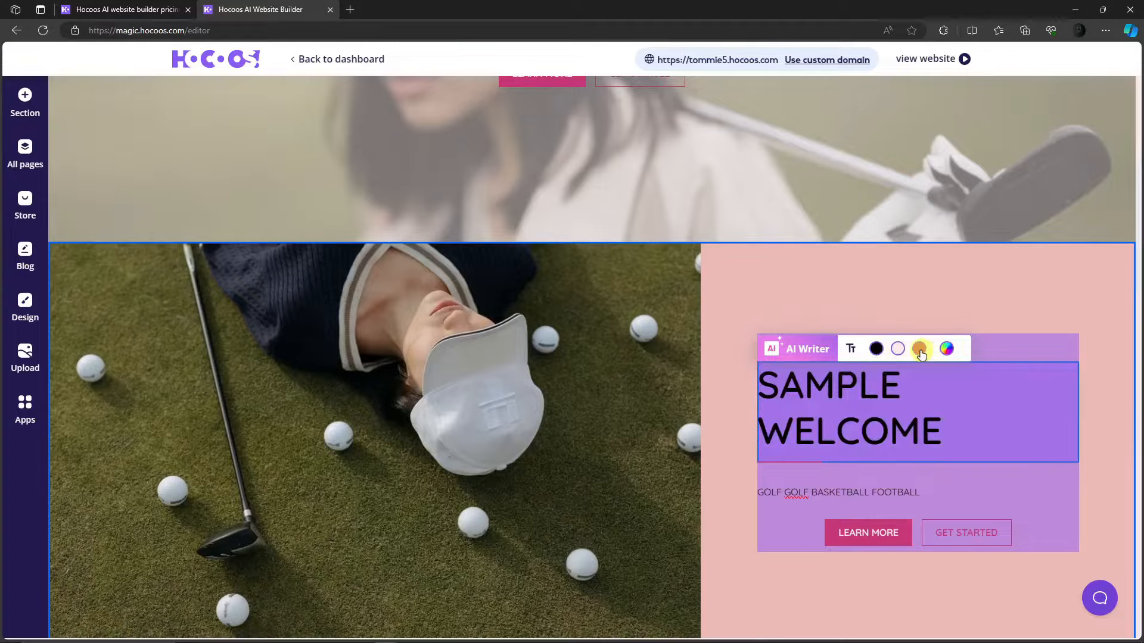
left_click(920, 350)
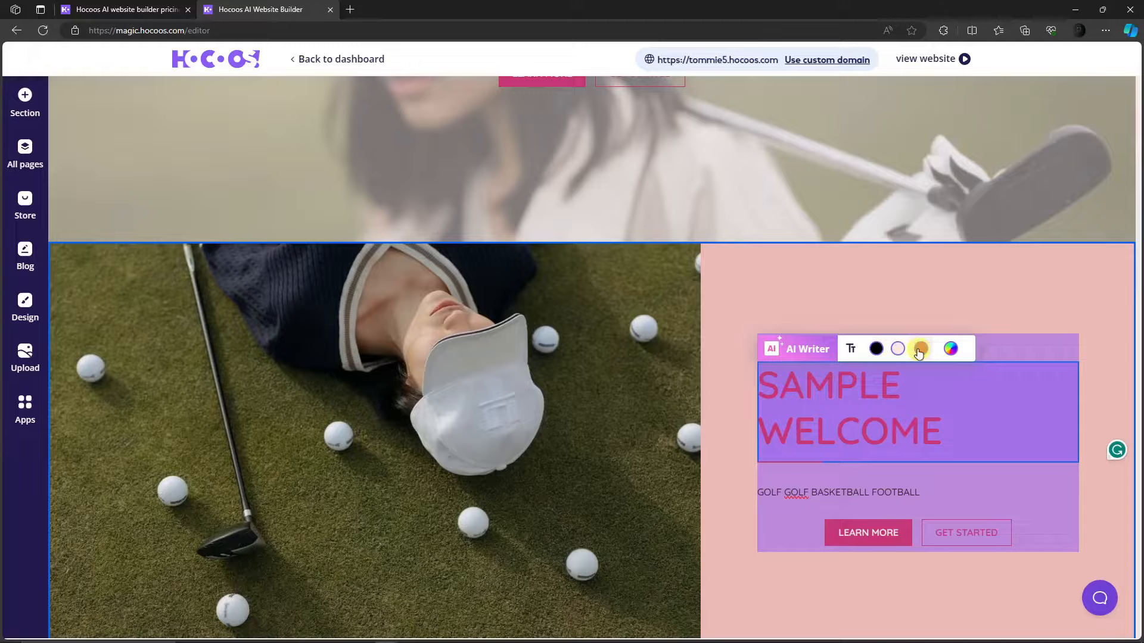
Try centre alignment on the "SAMPLE WELCOME" title and return it to left alignment
left_click(851, 348)
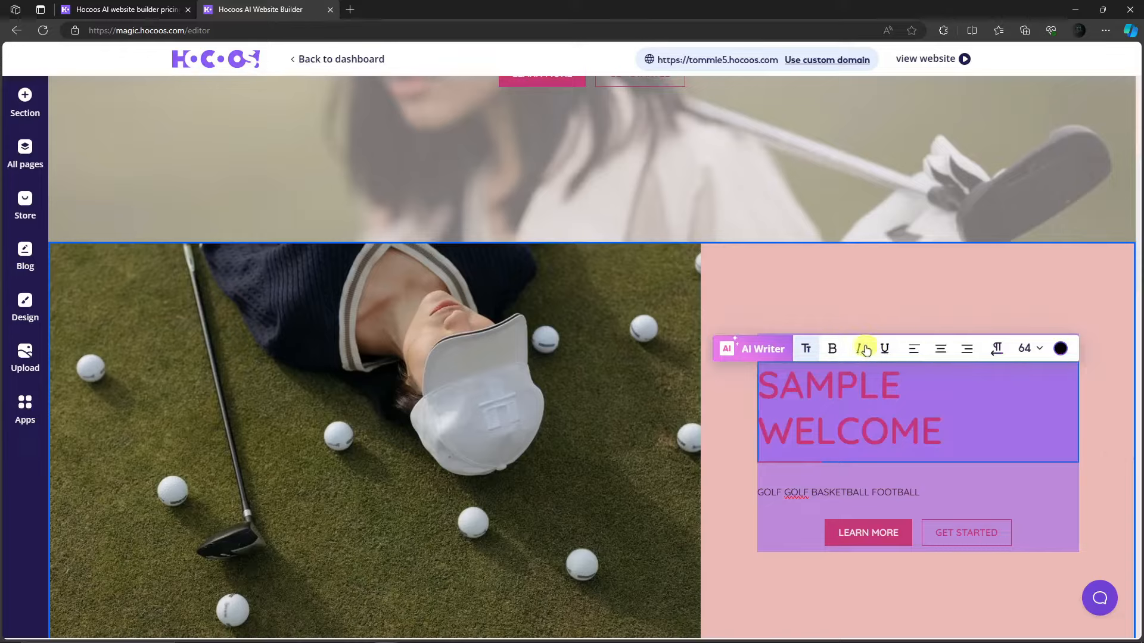
left_click(940, 350)
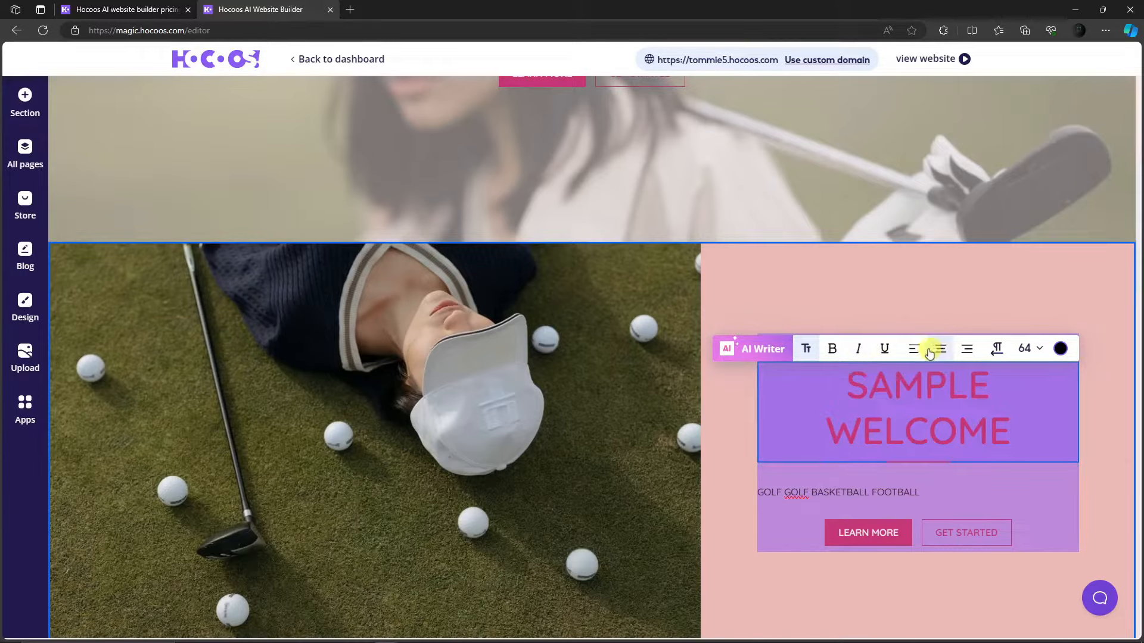
left_click(915, 350)
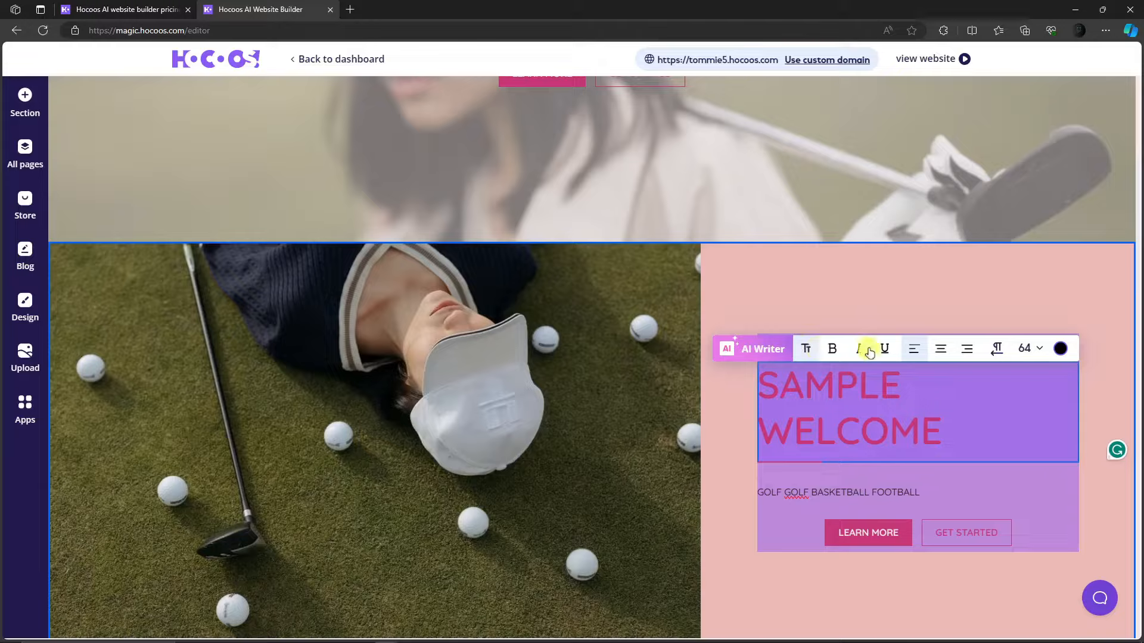
Start AI Writer for the "SAMPLE WELCOME" title and keep golf course as the business category
left_click(755, 351)
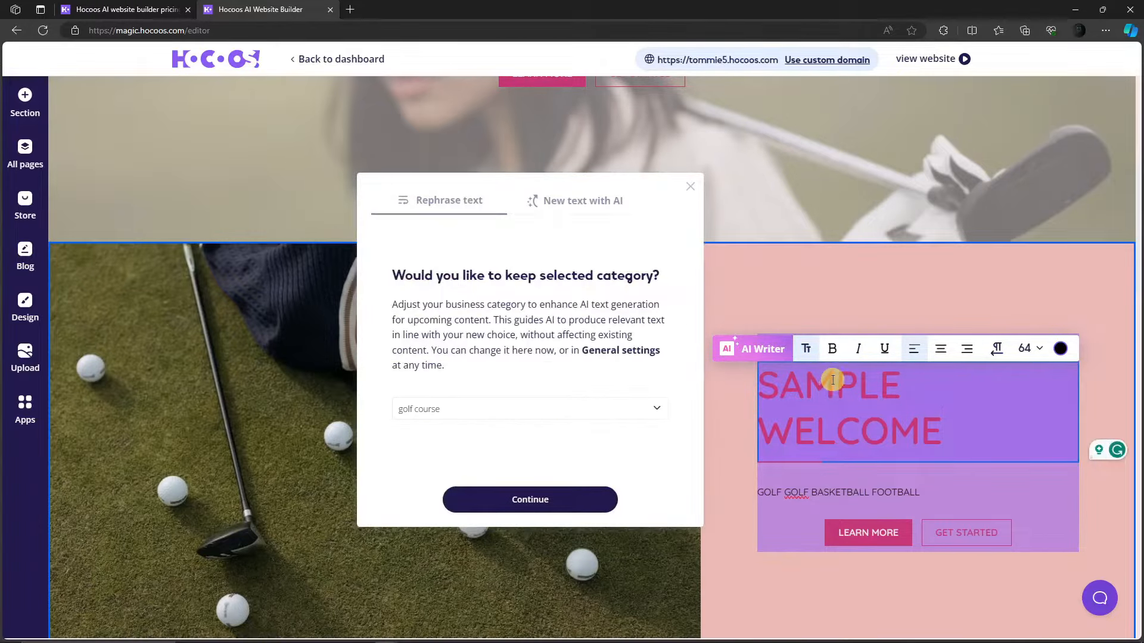
left_click(530, 500)
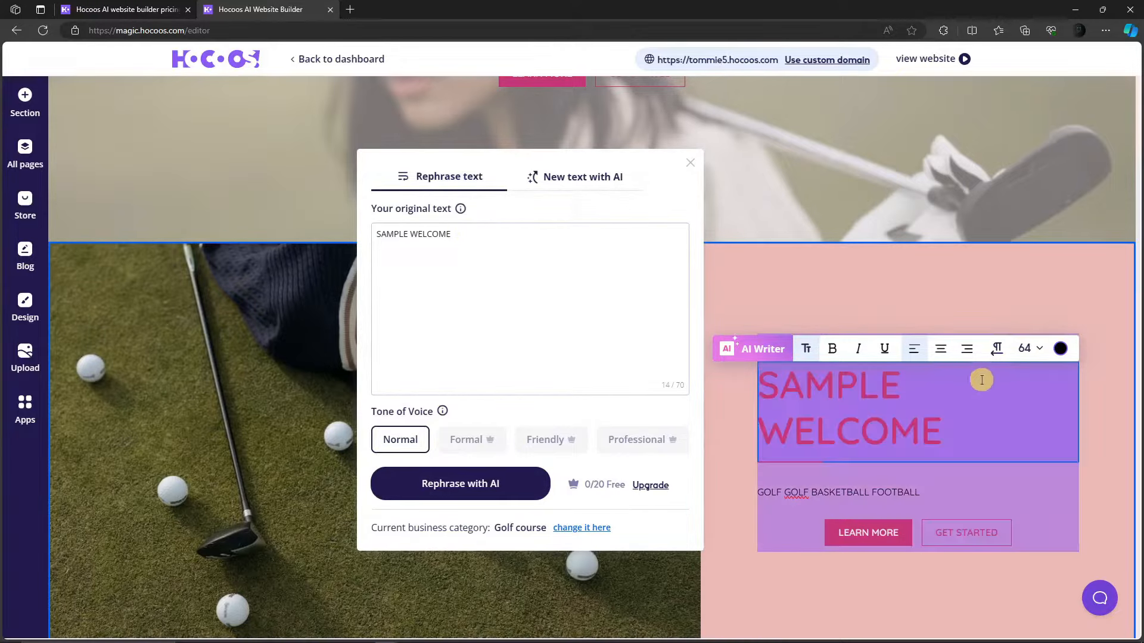
left_click_drag(502, 235, 277, 237)
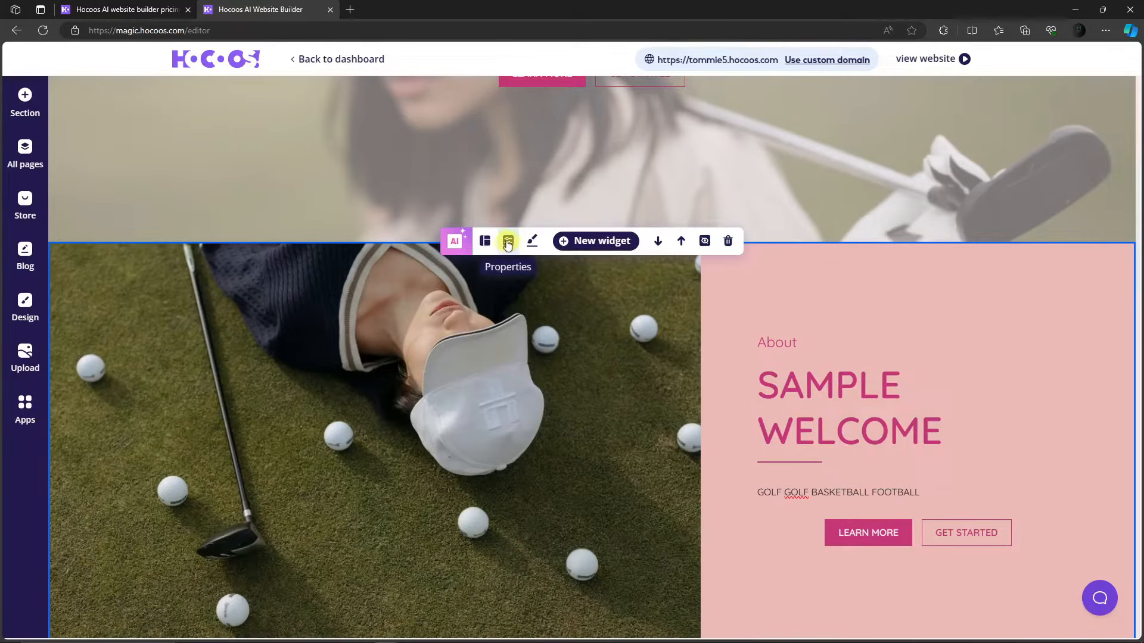
Rephrase the "SAMPLE WELCOME" title with AI Writer in the Normal tone and replace it with the suggestion "Welcome aboard!"
left_click(850, 383)
left_click(807, 348)
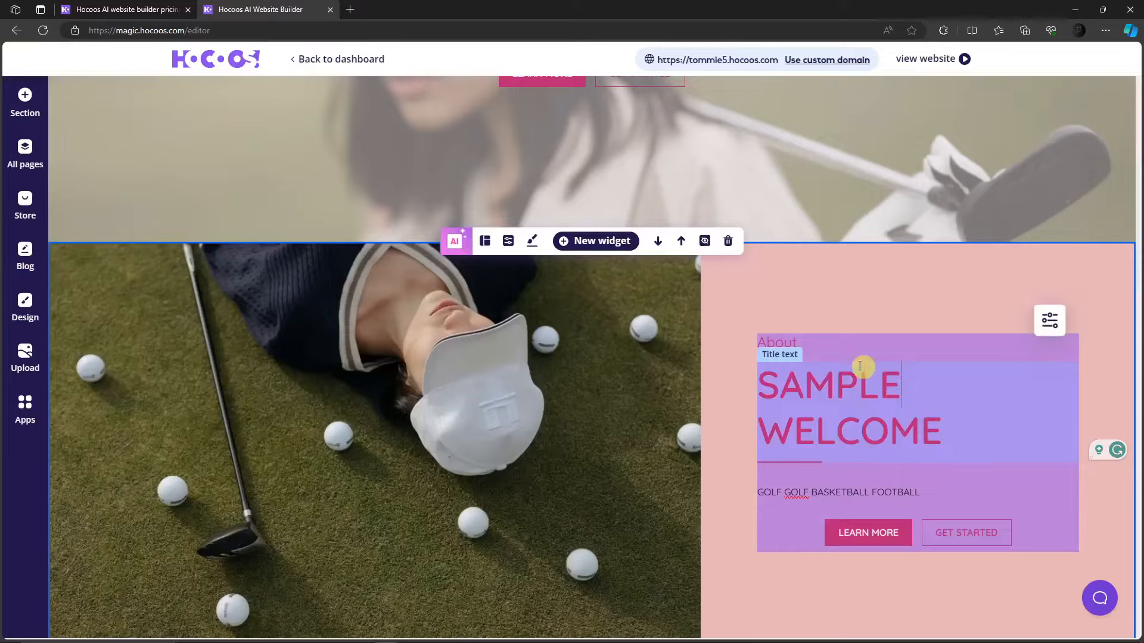
left_click(862, 365)
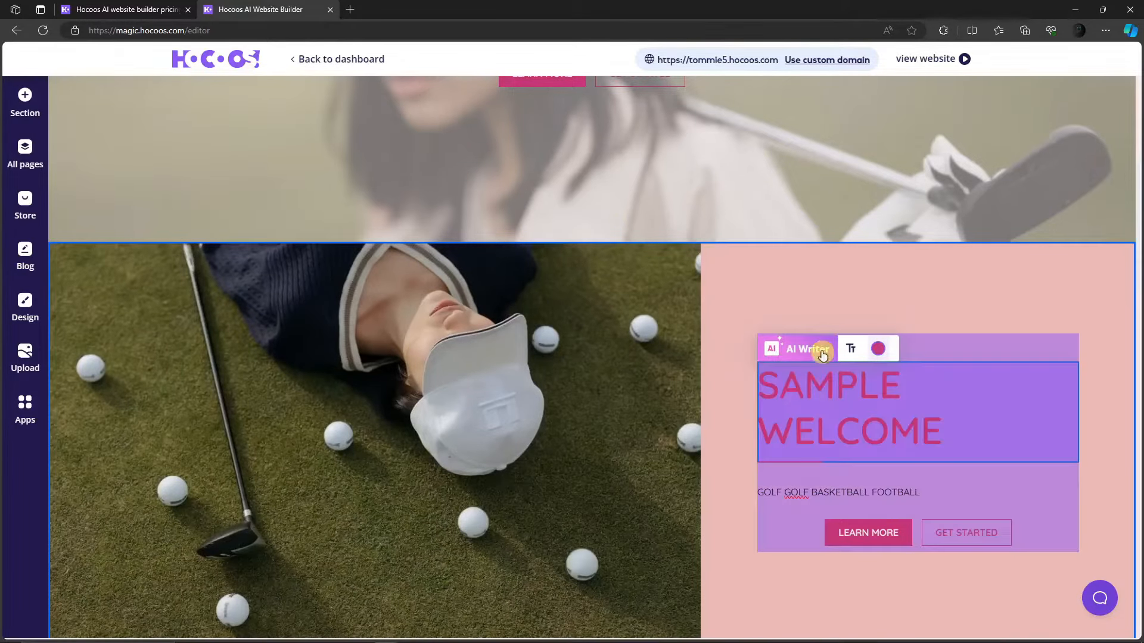
left_click(820, 351)
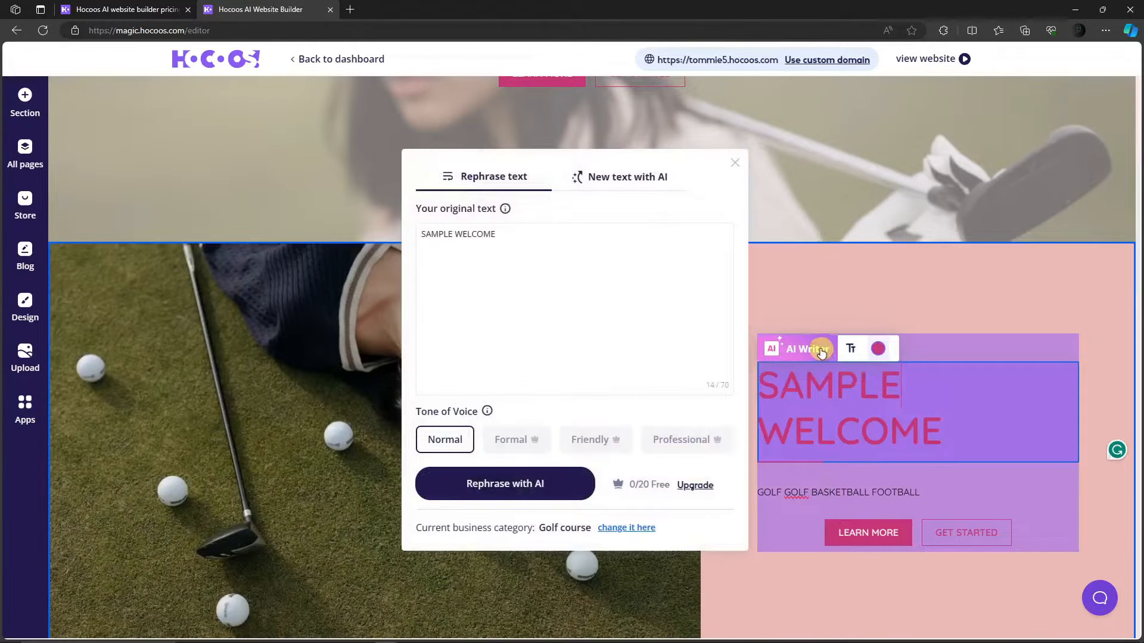
left_click(566, 488)
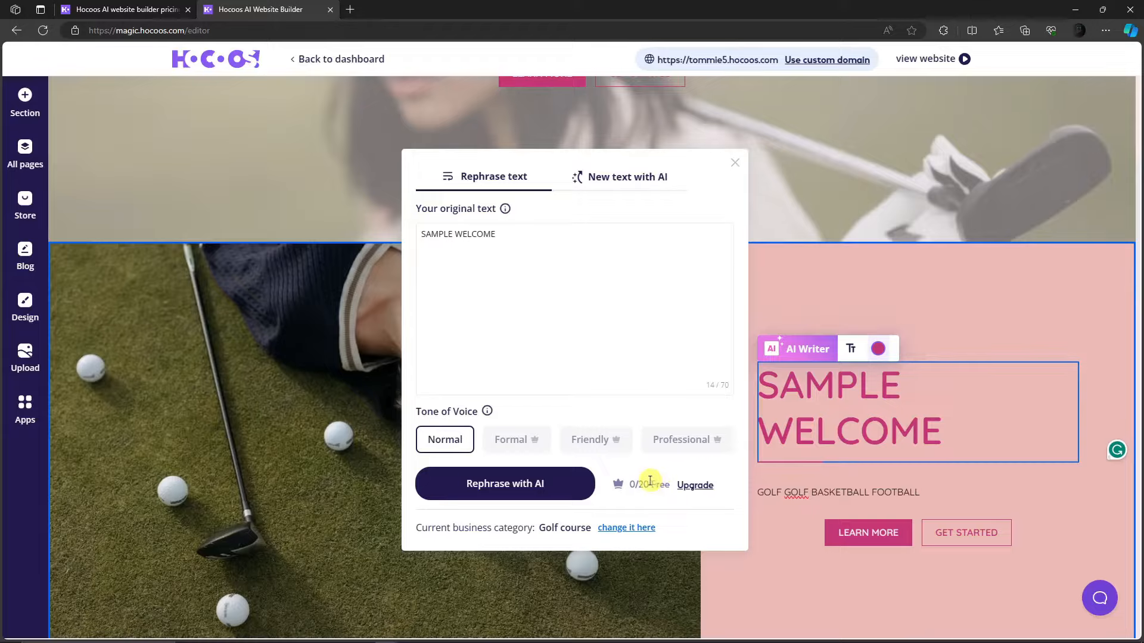
left_click(625, 178)
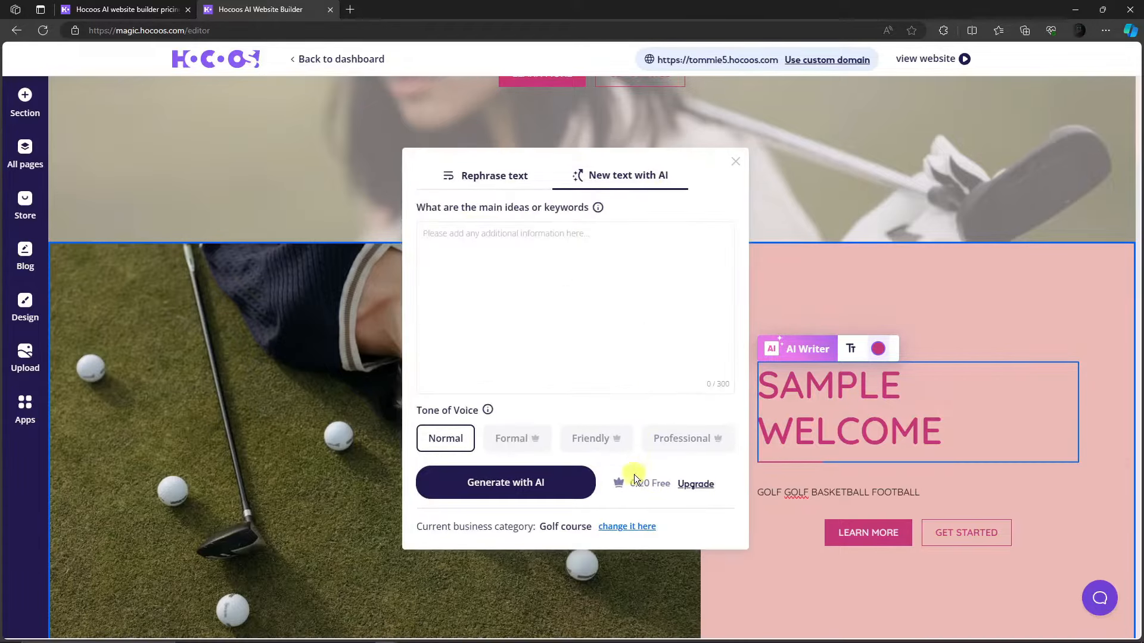
left_click(515, 176)
left_click(557, 484)
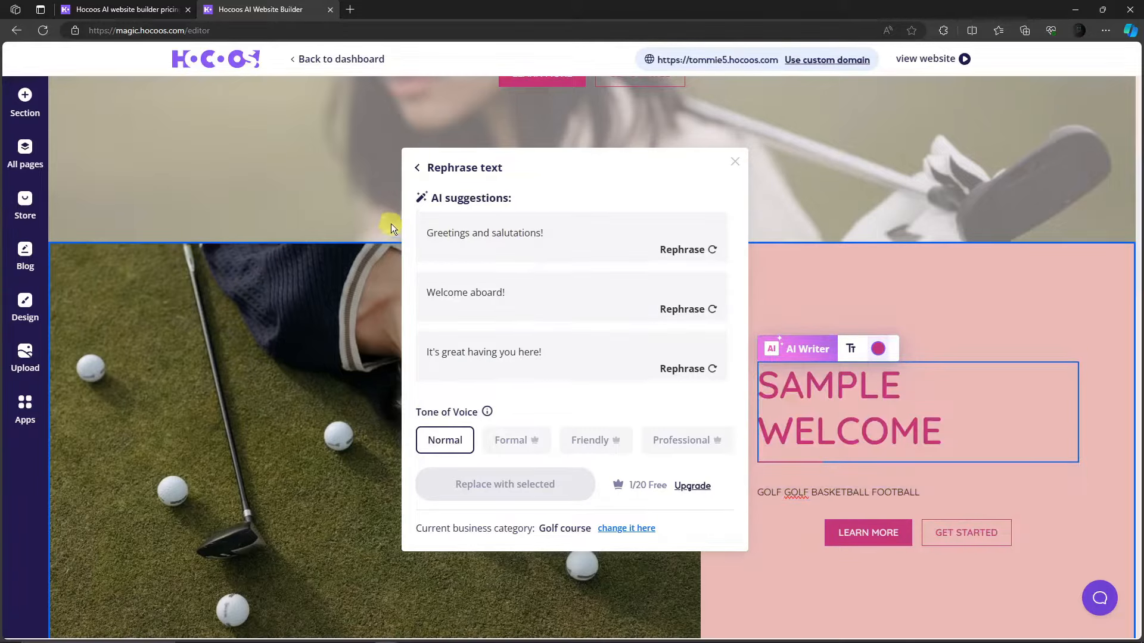
left_click(497, 293)
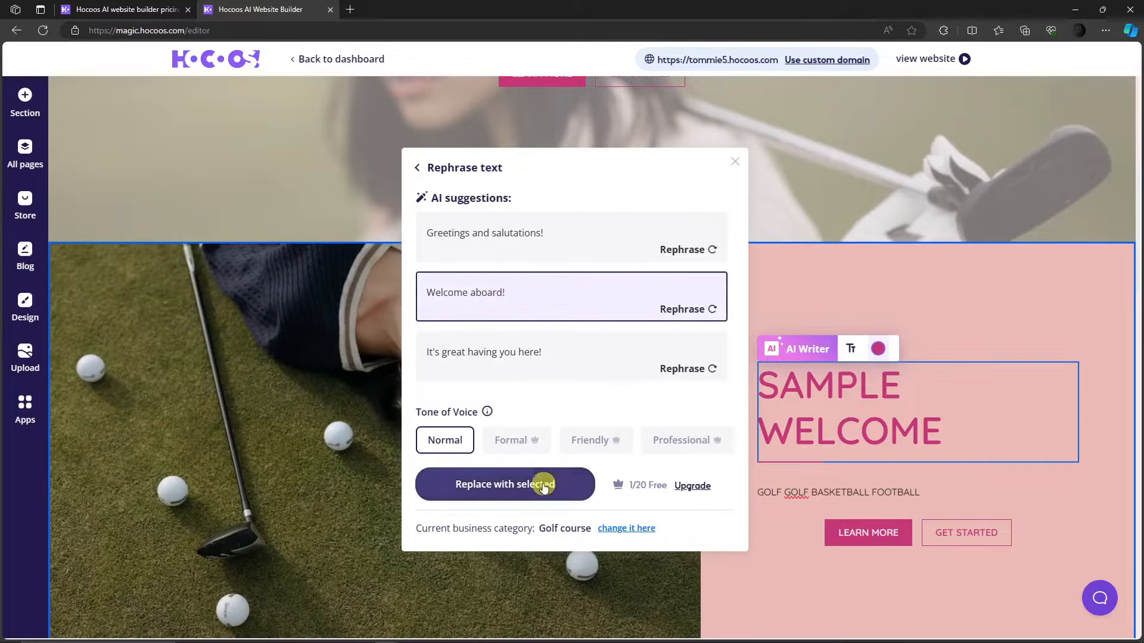
left_click(543, 484)
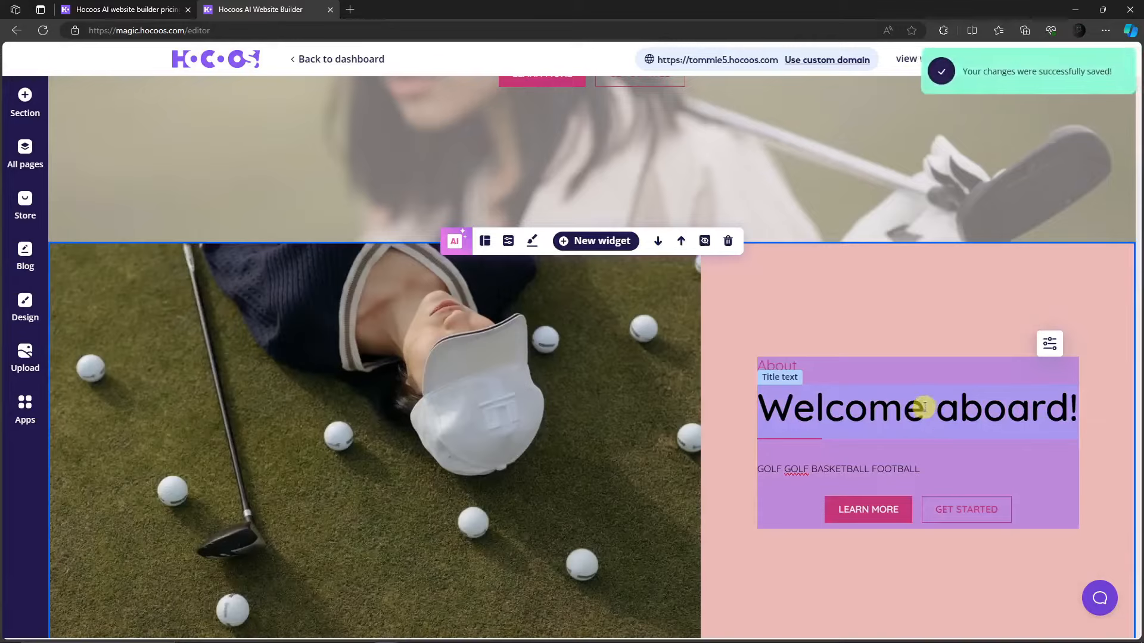
Check the free usage allowance in AI Writer for the "Welcome aboard!" title and close the dialog
left_click(868, 411)
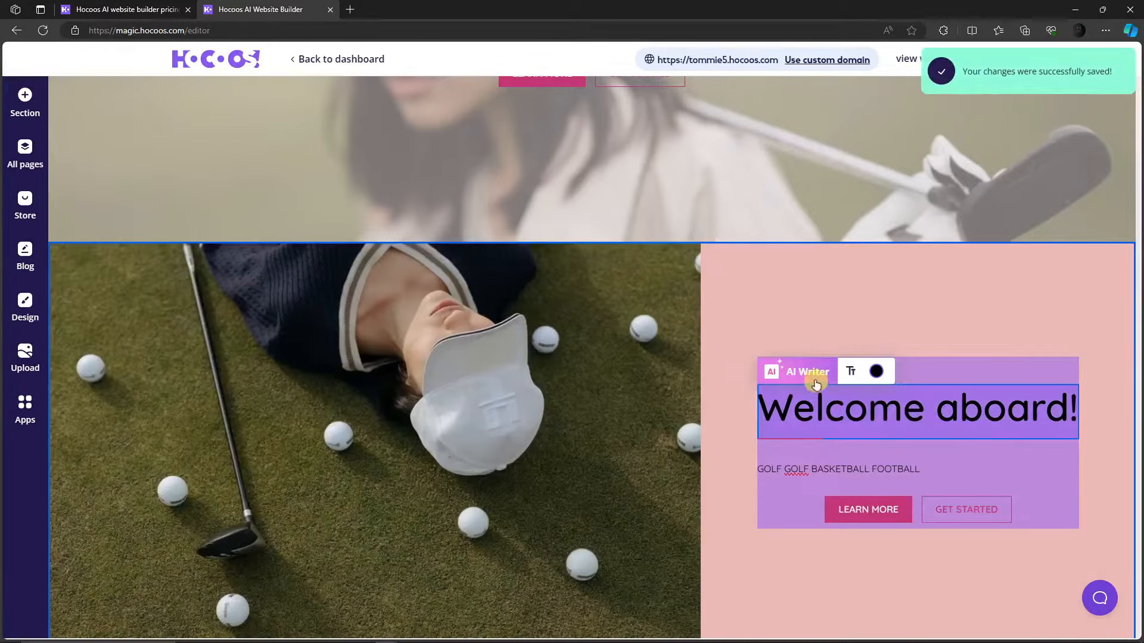
left_click(784, 373)
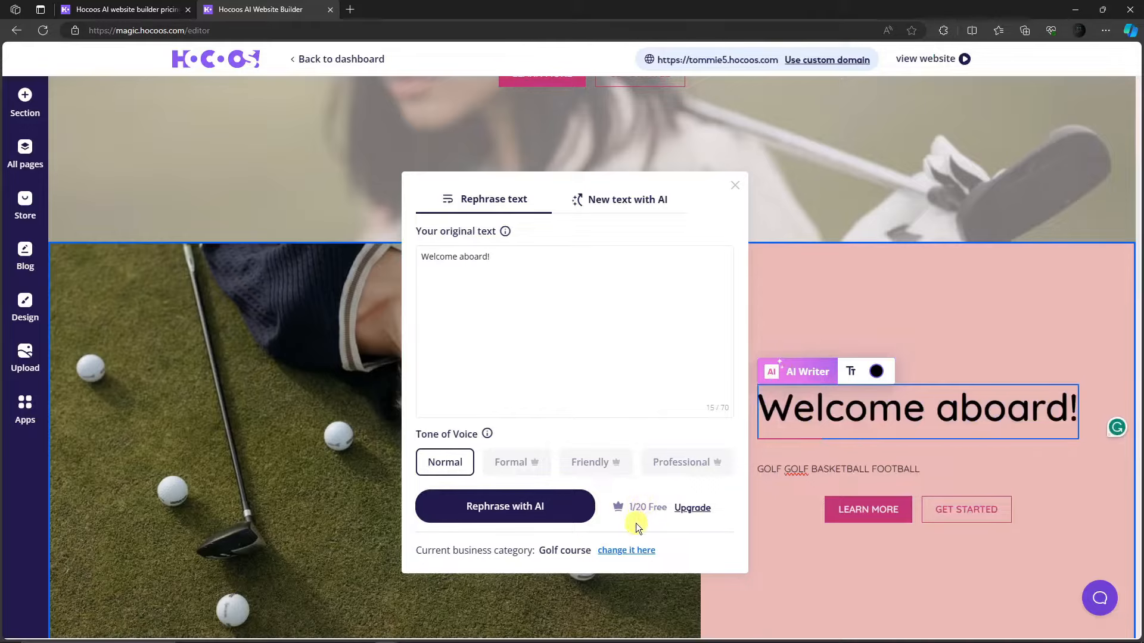
left_click(739, 186)
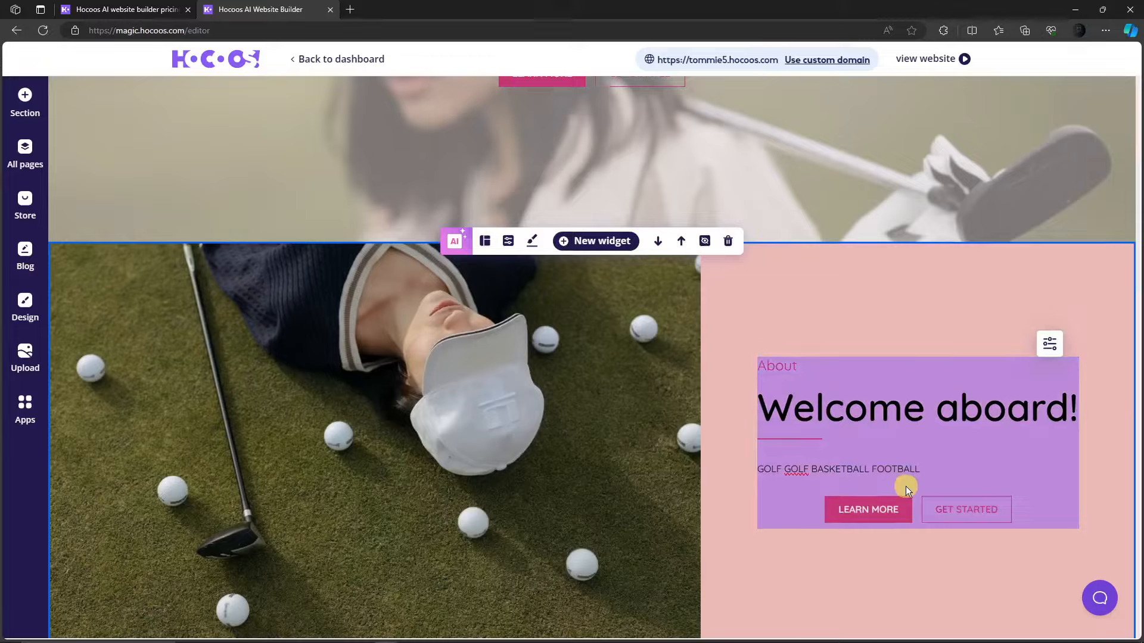
Review the home page sections, from the hero banner and About section through the team to Our clients and Contacts
scroll(887, 459, "down", 3)
scroll(870, 430, "up", 8)
scroll(872, 427, "down", 2)
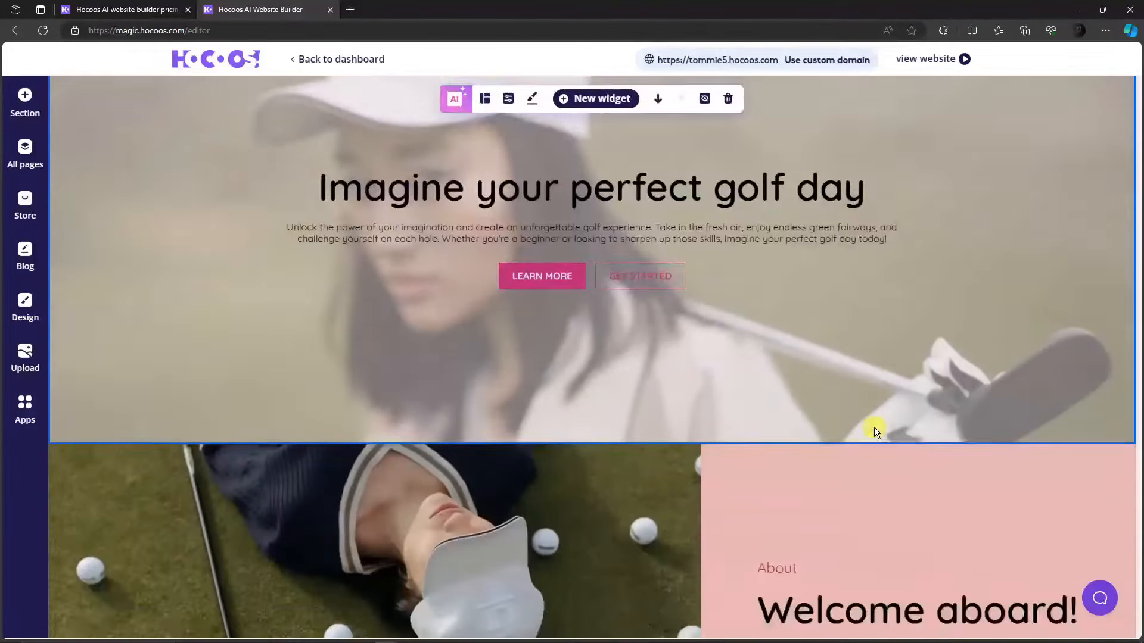
scroll(874, 428, "down", 4)
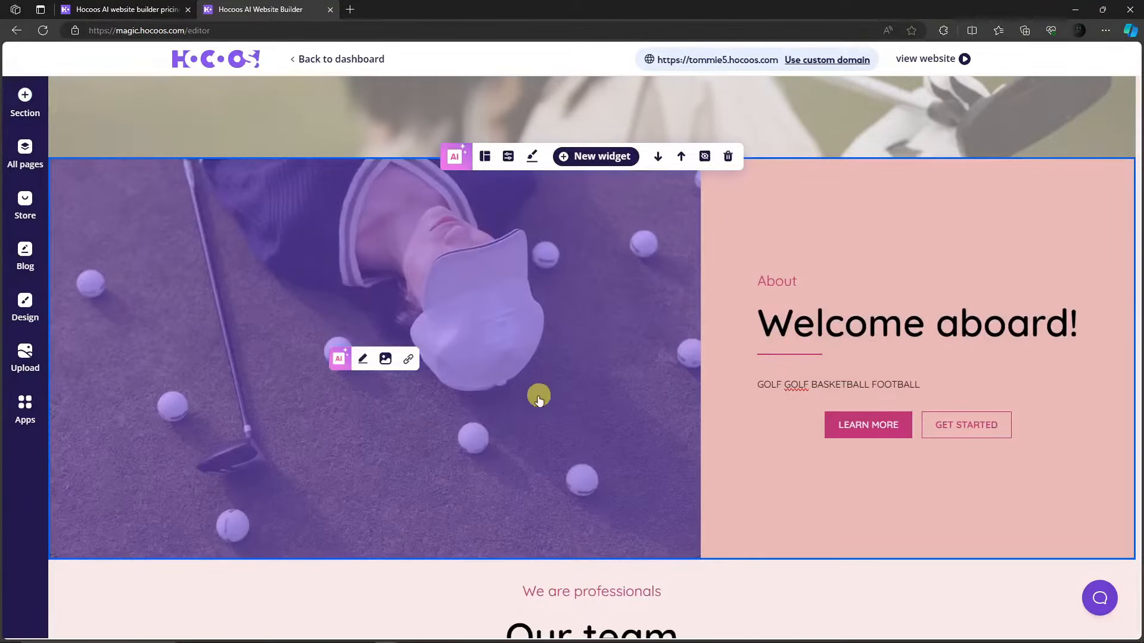
scroll(536, 396, "up", 5)
scroll(834, 273, "down", 3)
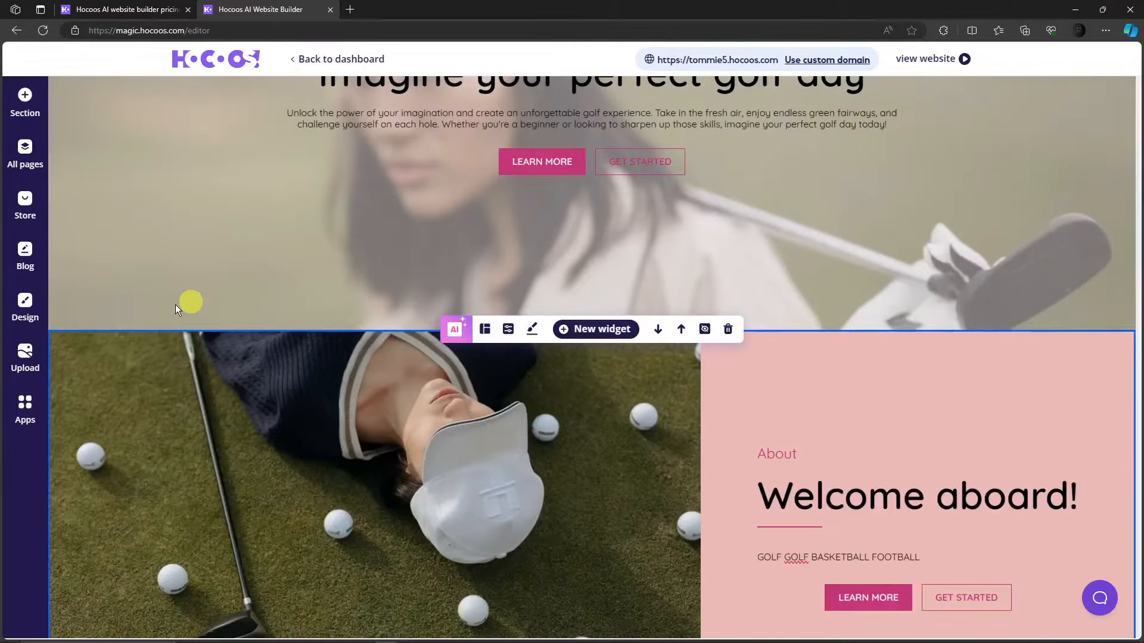
scroll(970, 299, "down", 12)
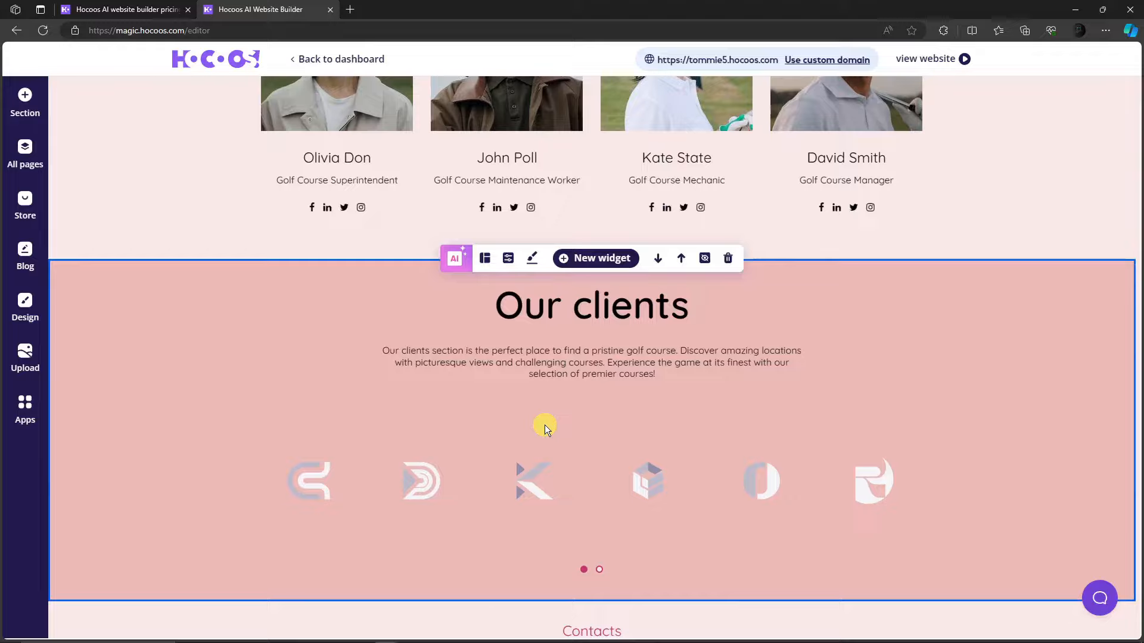
scroll(545, 424, "down", 5)
scroll(544, 424, "up", 3)
scroll(284, 325, "up", 3)
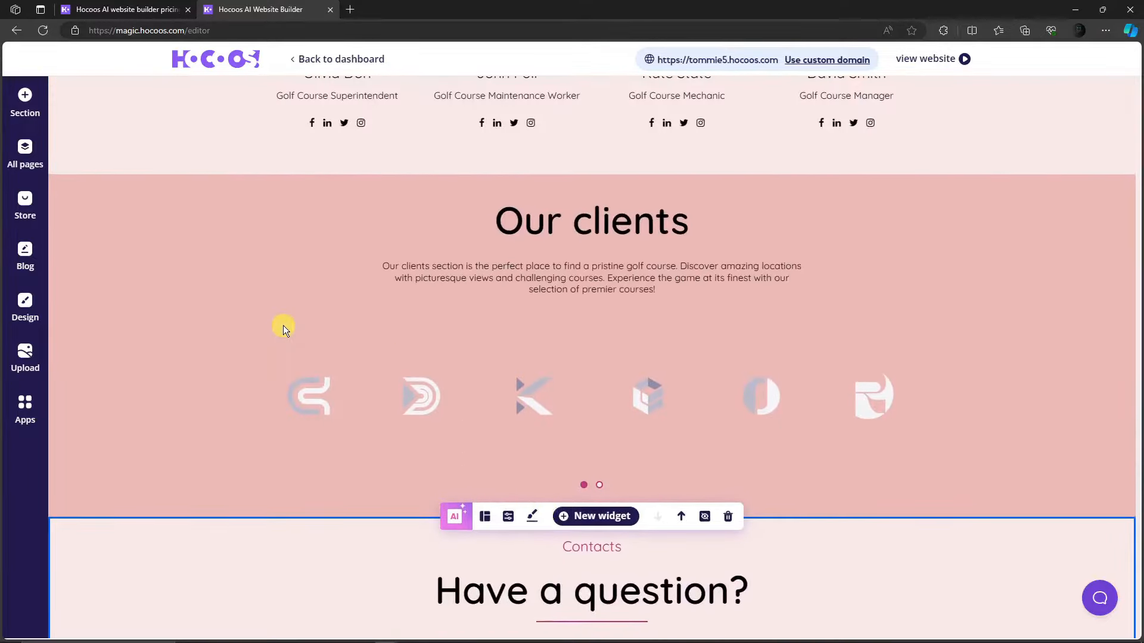
scroll(302, 342, "up", 10)
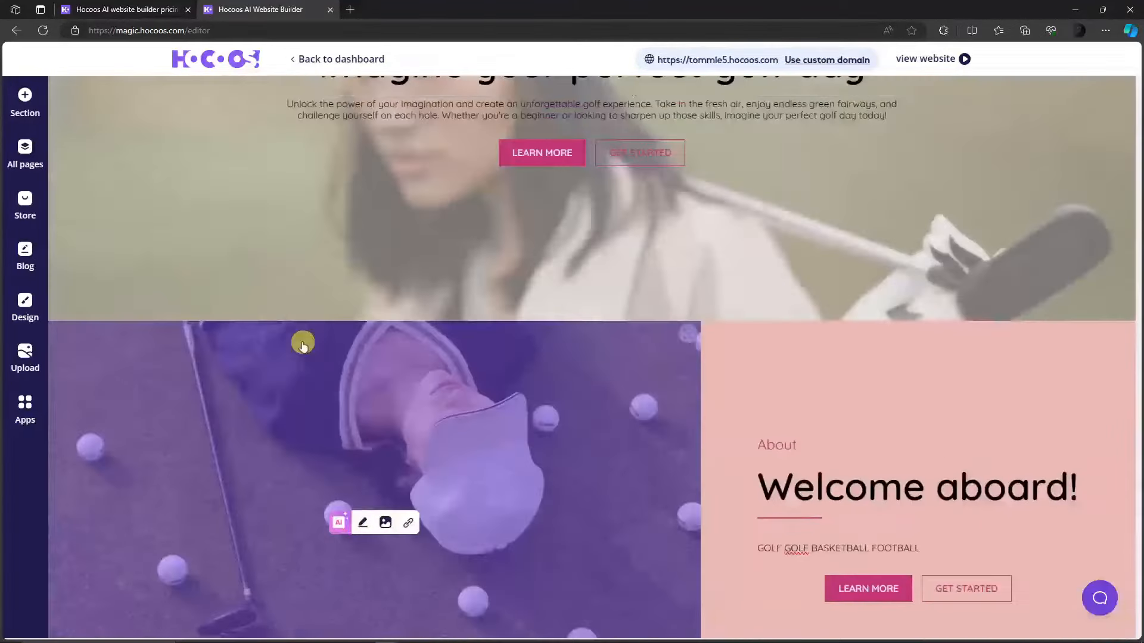
scroll(575, 476, "down", 2)
scroll(575, 476, "down", 15)
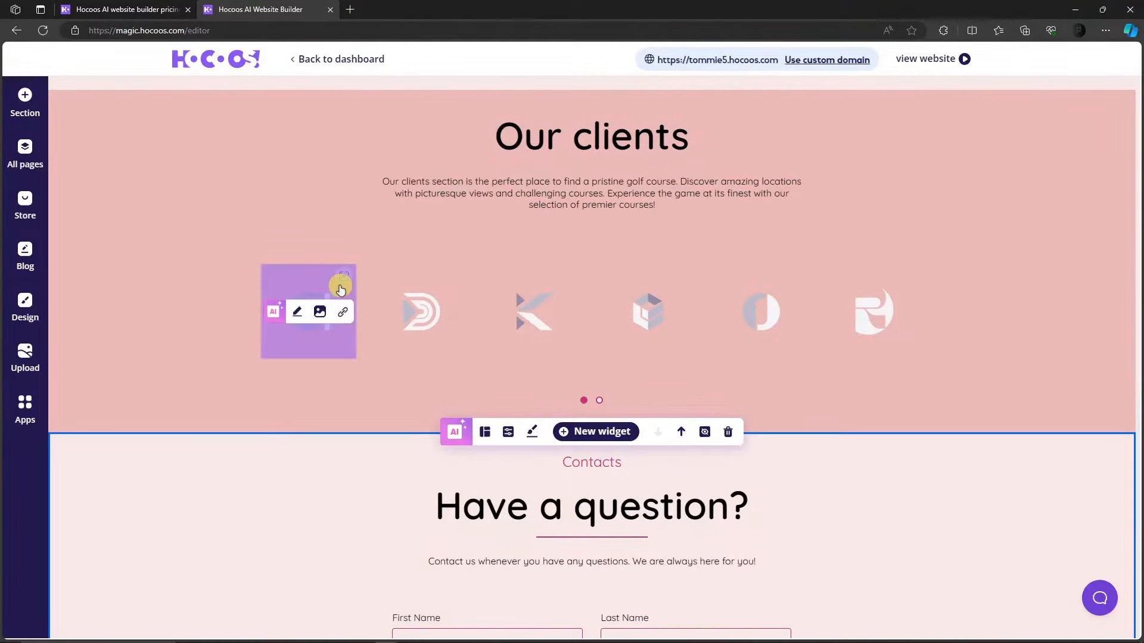
Choose the free golf course image with palm trees by a pond to replace the first client logo
mouse_move(306, 276)
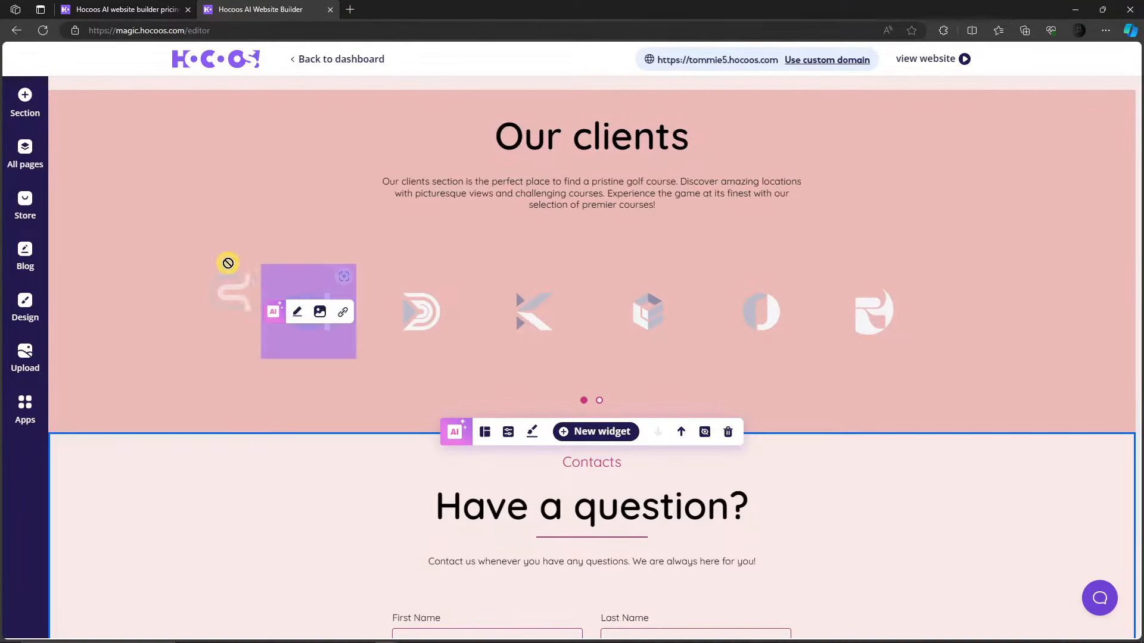
left_click(320, 311)
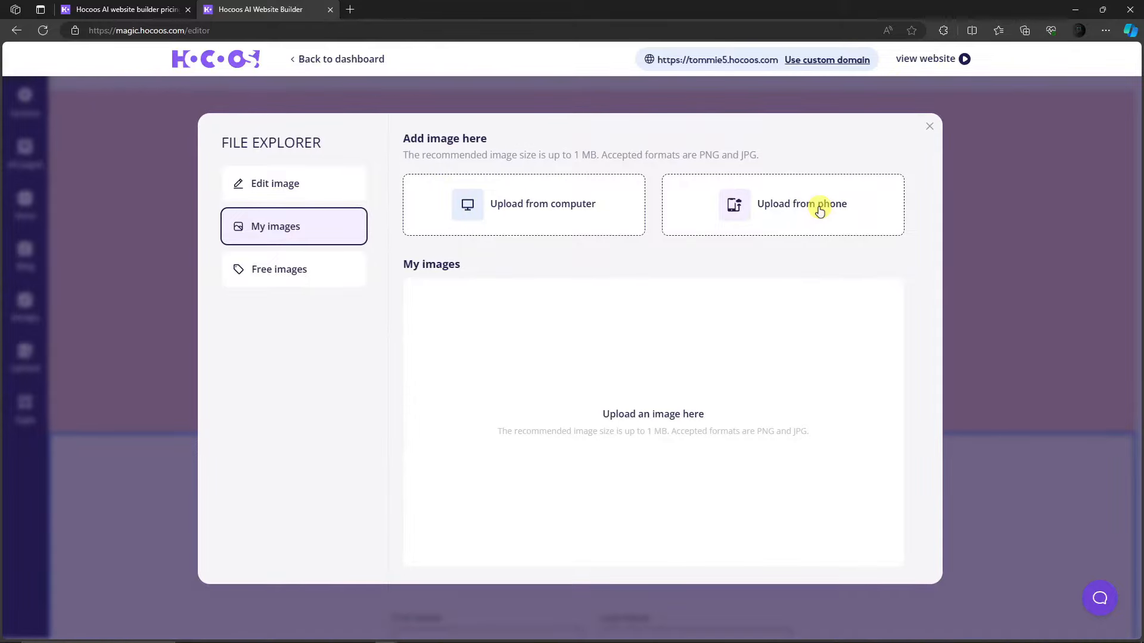
left_click(290, 268)
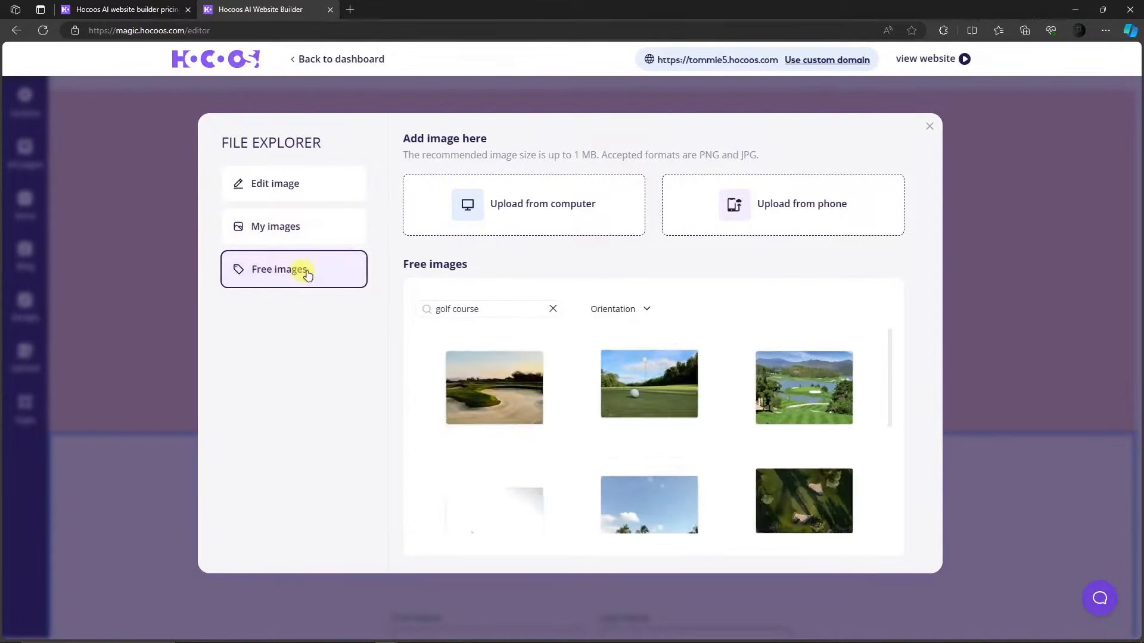
scroll(722, 389, "down", 5)
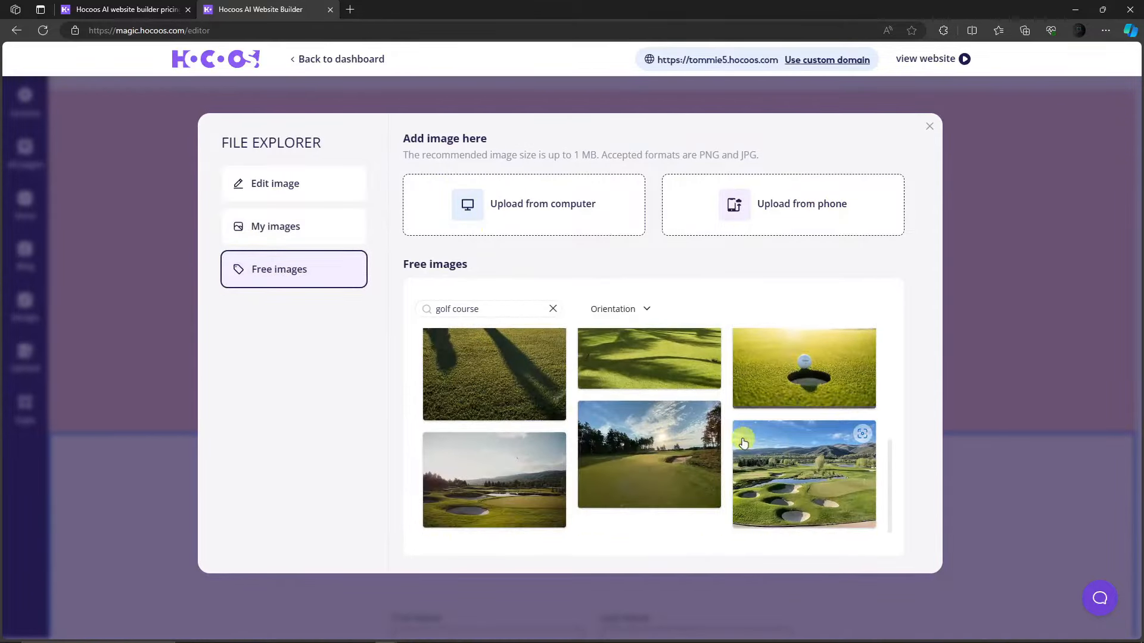
scroll(744, 443, "up", 3)
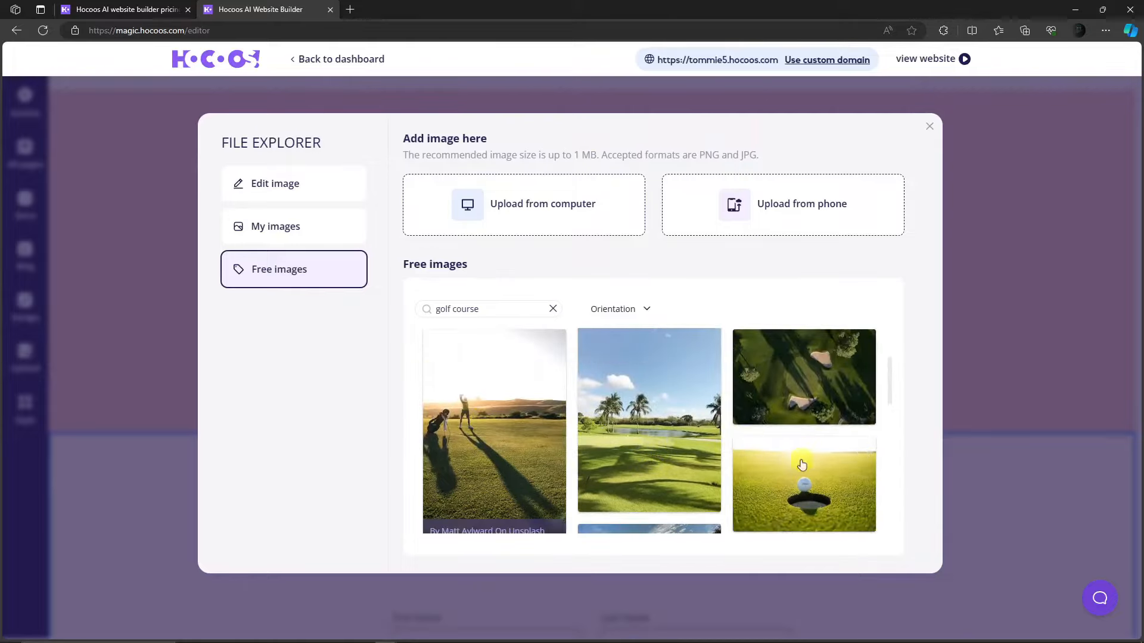
left_click(659, 447)
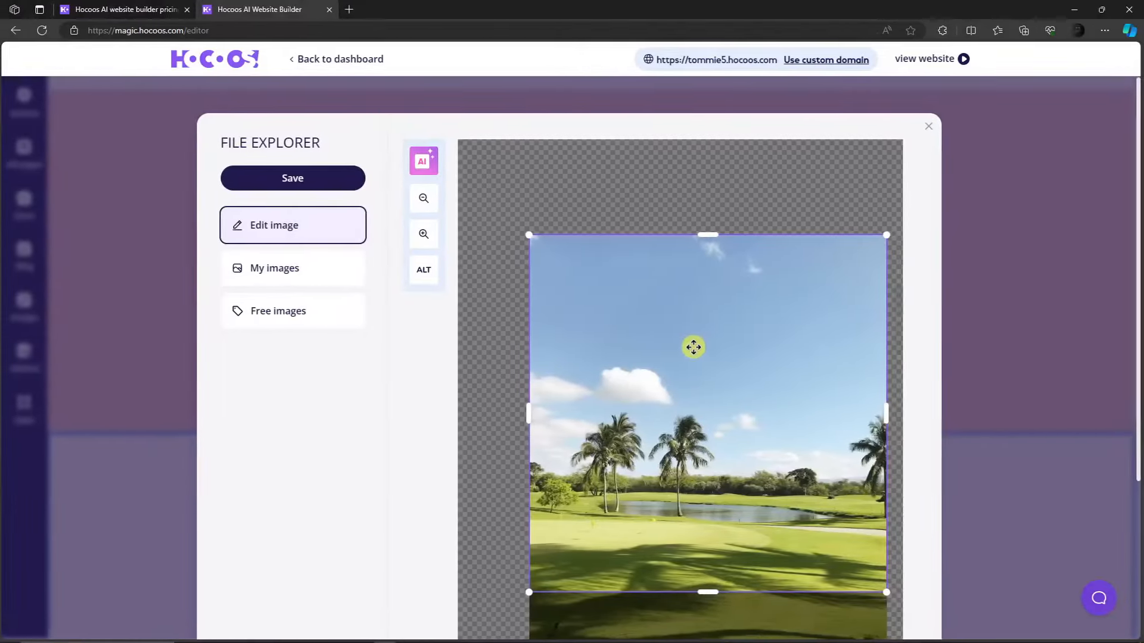
Adjust the square crop of the palm tree image around the sky, palms and pond, and save it
mouse_move(725, 447)
left_mouse_down()
mouse_move(723, 501)
mouse_move(724, 424)
left_mouse_up()
scroll(934, 408, "down", 4)
scroll(715, 226, "up", 3)
scroll(1065, 265, "up", 4)
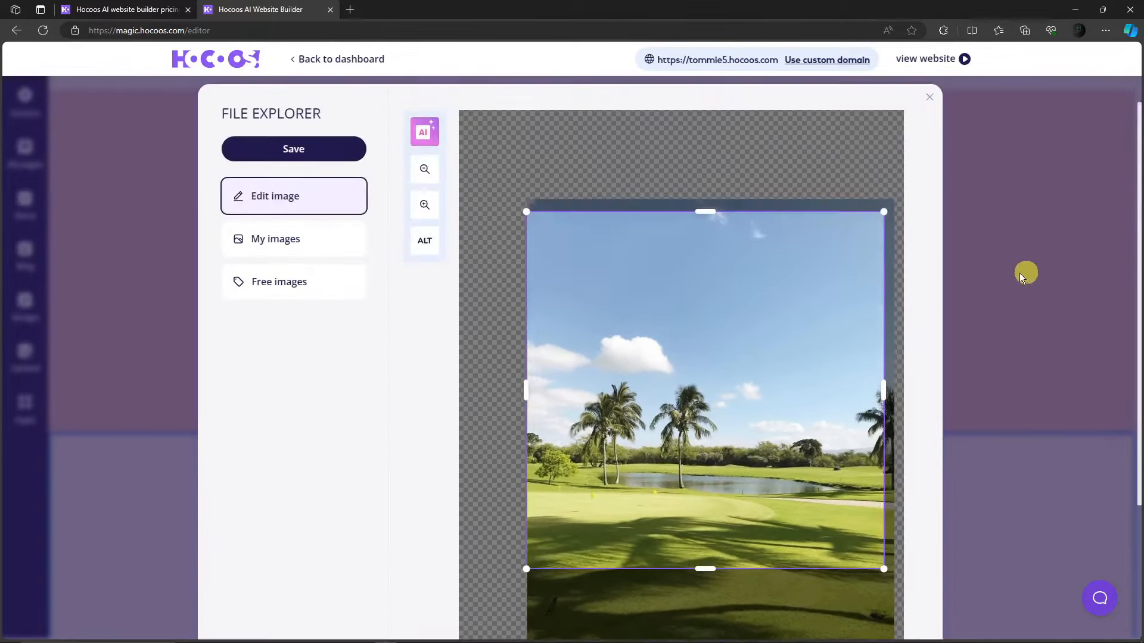
left_click(351, 189)
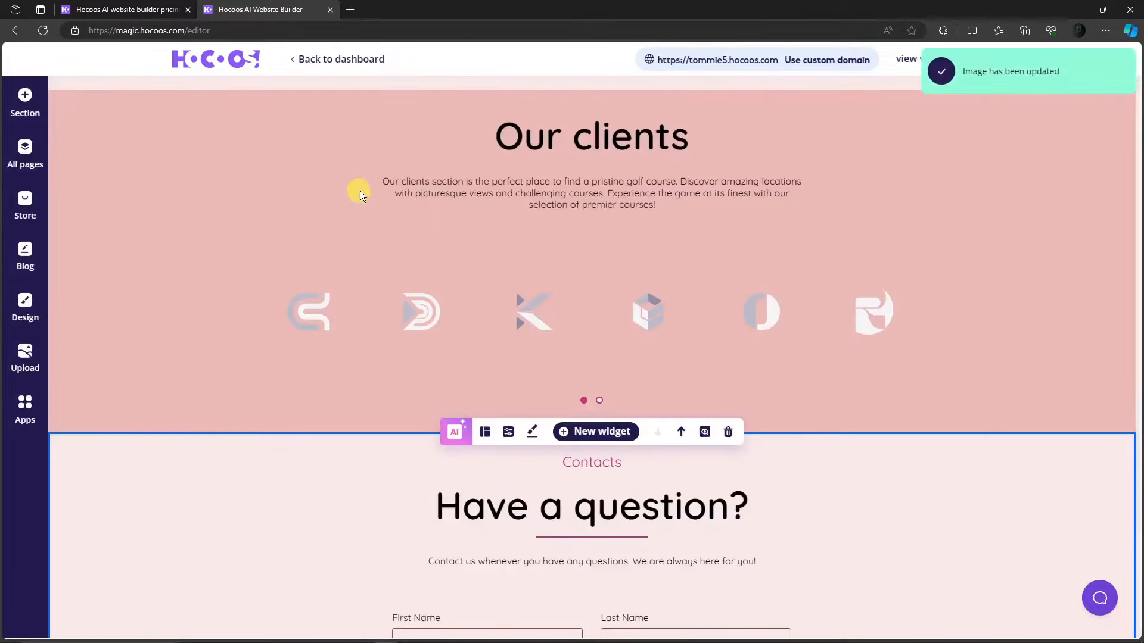
Browse the widget types for the Our clients section, including Services, Subscribe, Blog and Partners, and close the chooser without adding one
scroll(483, 270, "down", 4)
scroll(484, 273, "down", 3)
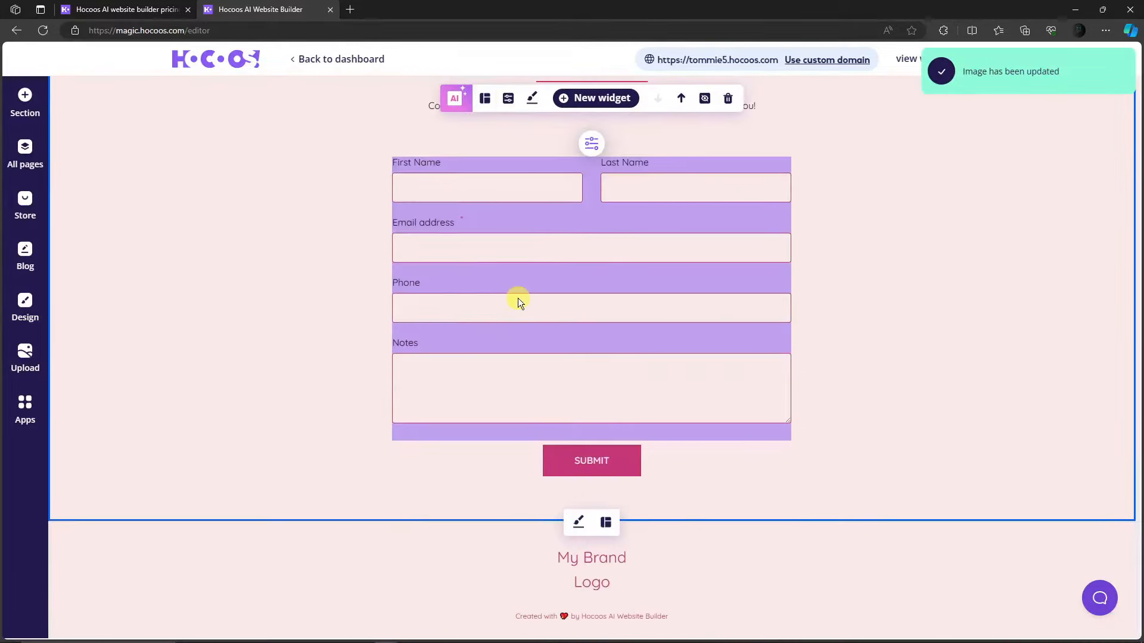
scroll(517, 297, "up", 8)
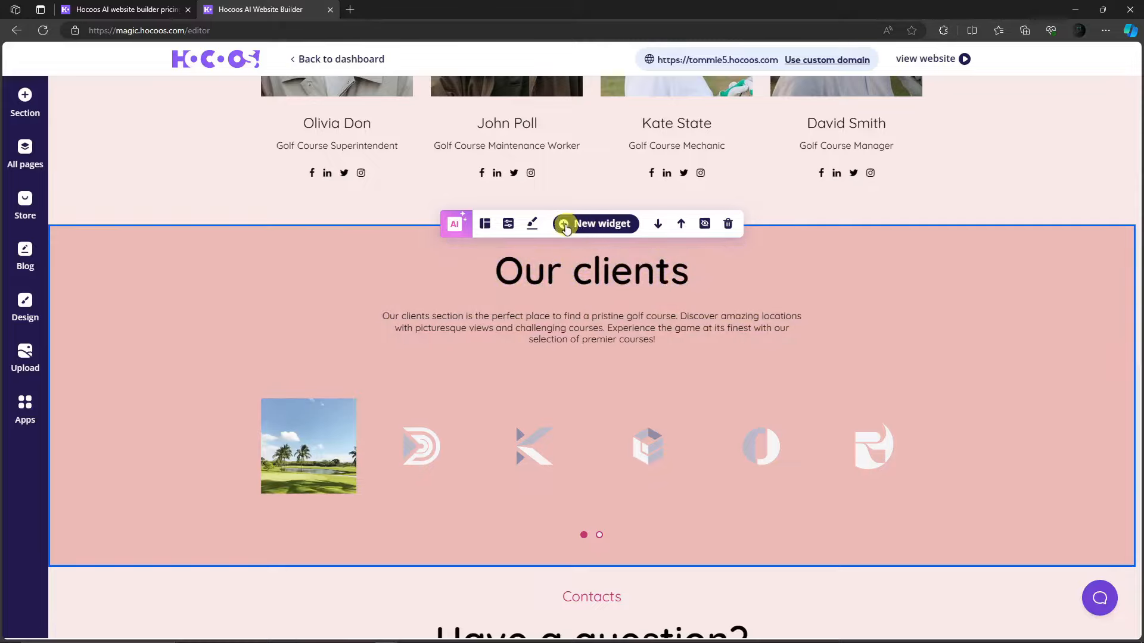
left_click(565, 225)
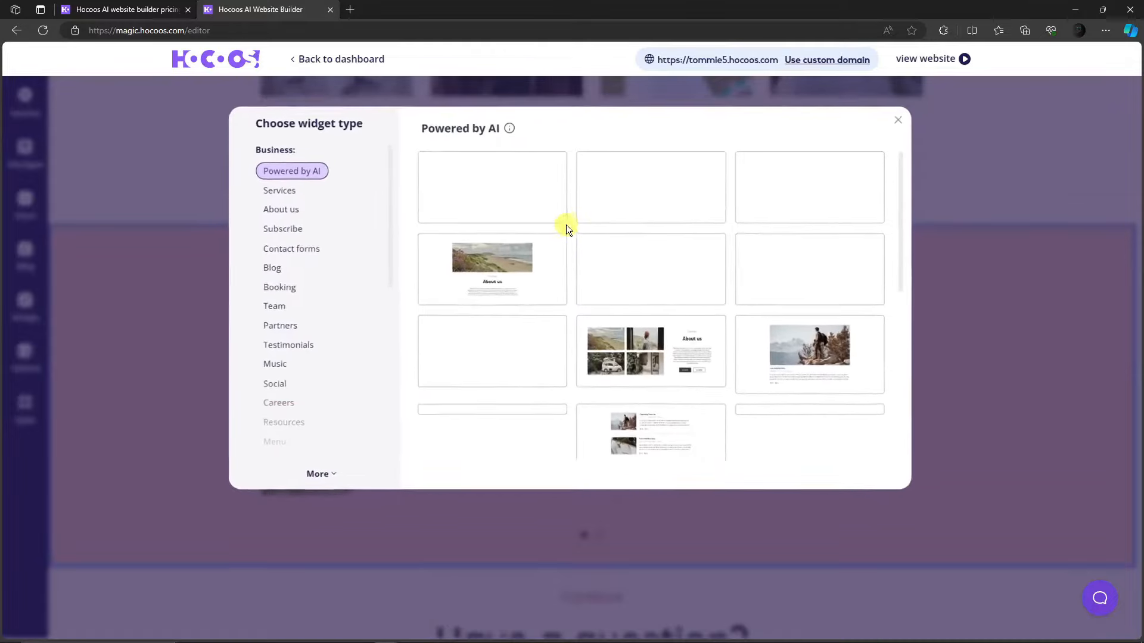
left_click(289, 199)
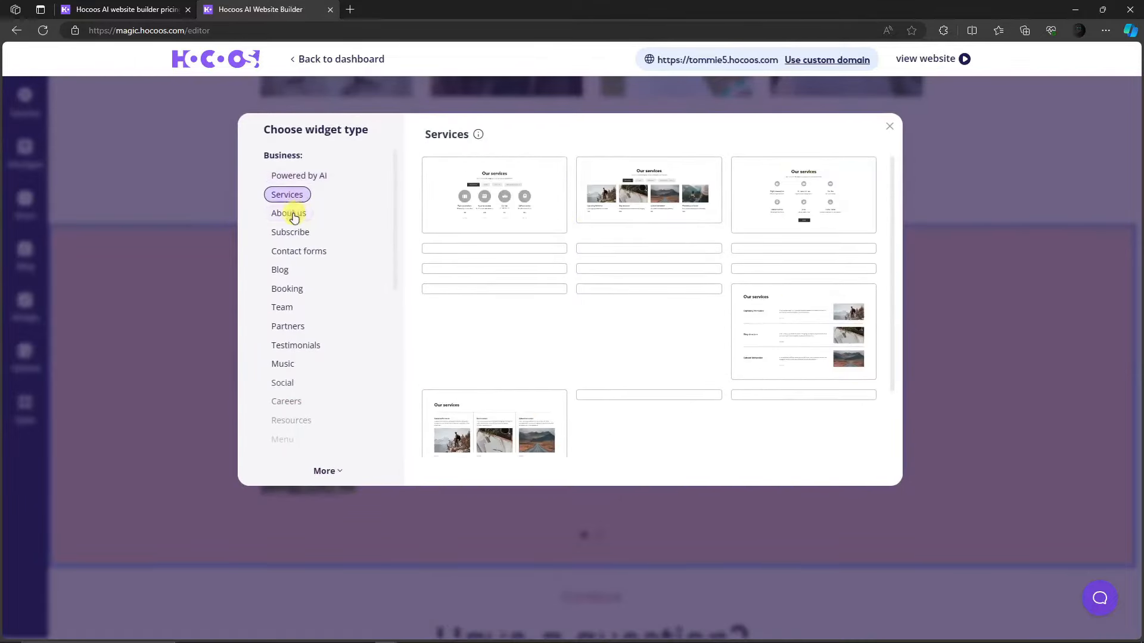
left_click(293, 215)
left_click(293, 232)
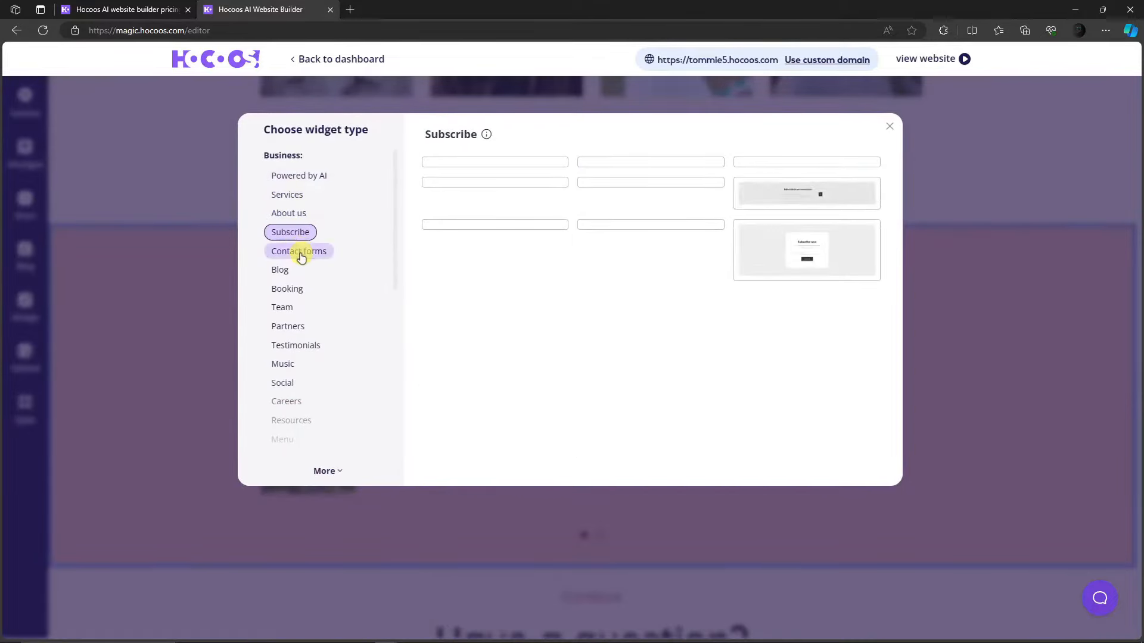
left_click(297, 251)
left_click(293, 270)
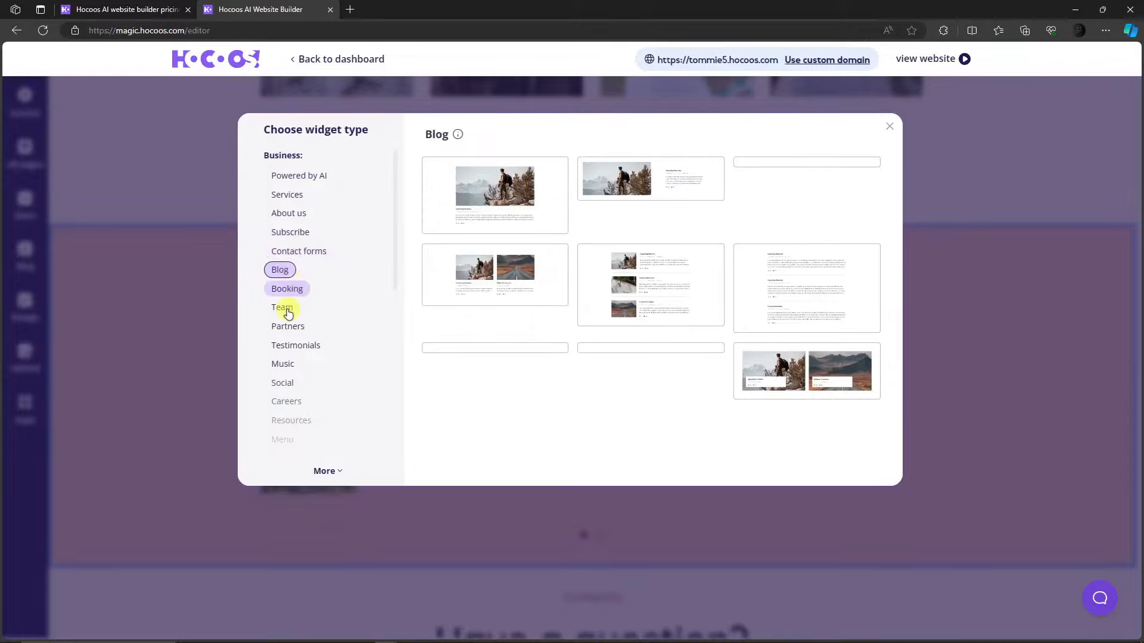
left_click(295, 332)
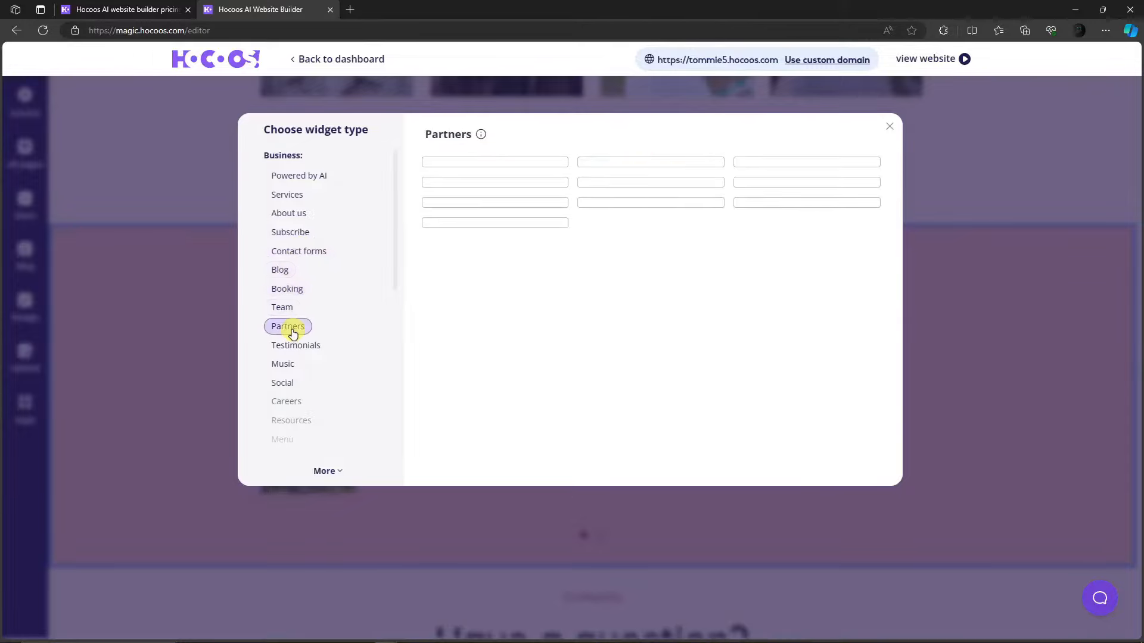
left_click(889, 127)
Look over the Our team section and check the file explorer for uploading images, videos, audios and files
scroll(465, 370, "down", 3)
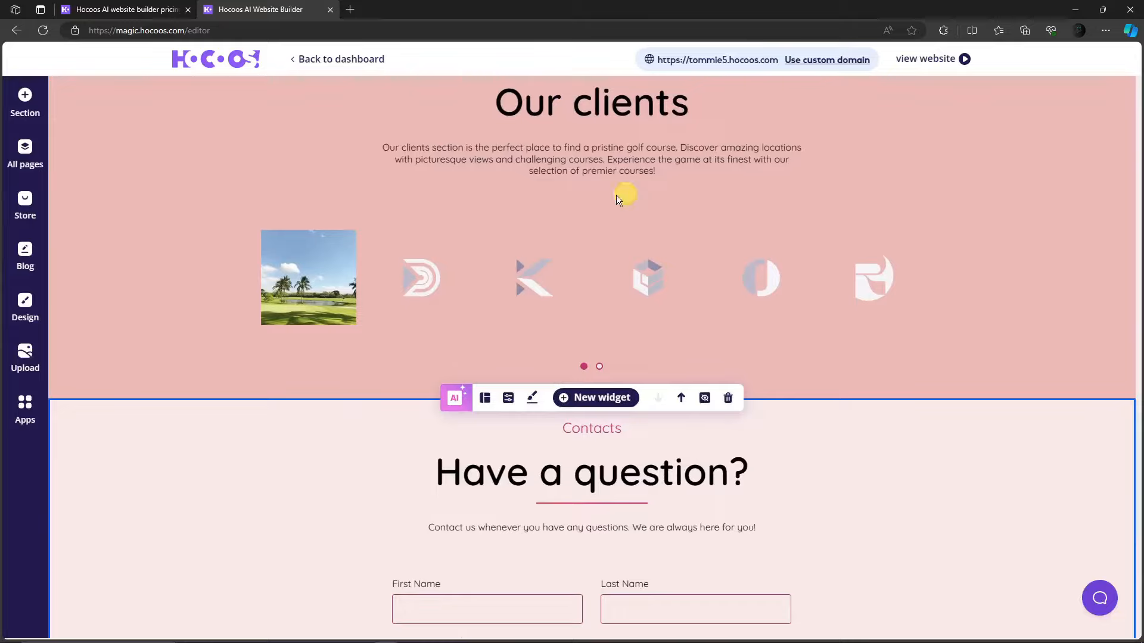
scroll(248, 310, "up", 3)
scroll(248, 310, "up", 7)
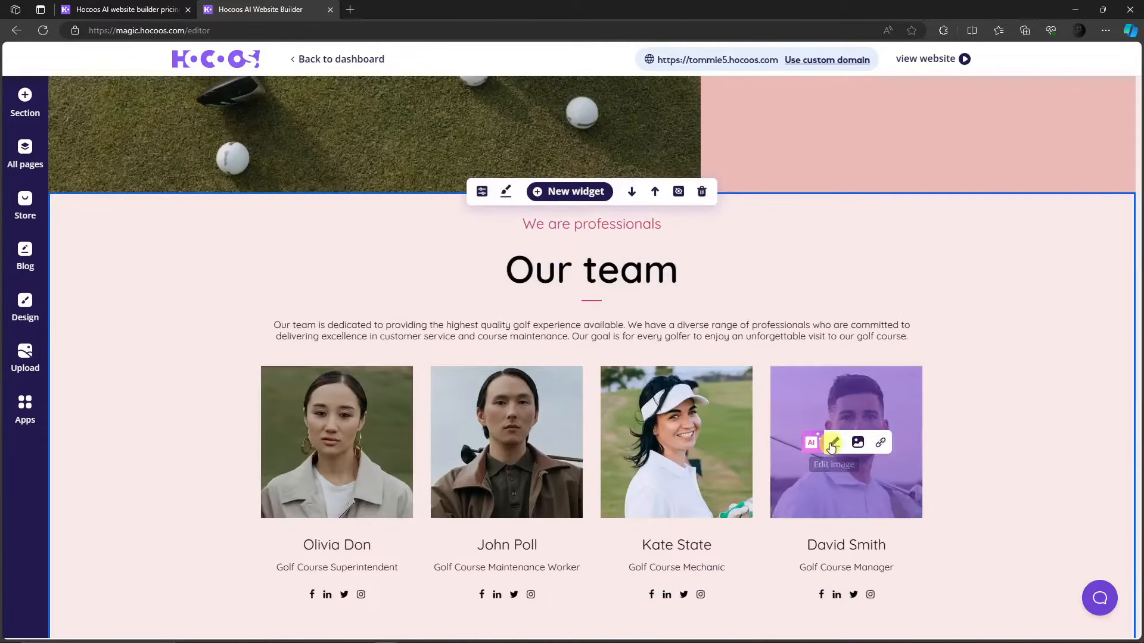
scroll(177, 316, "down", 3)
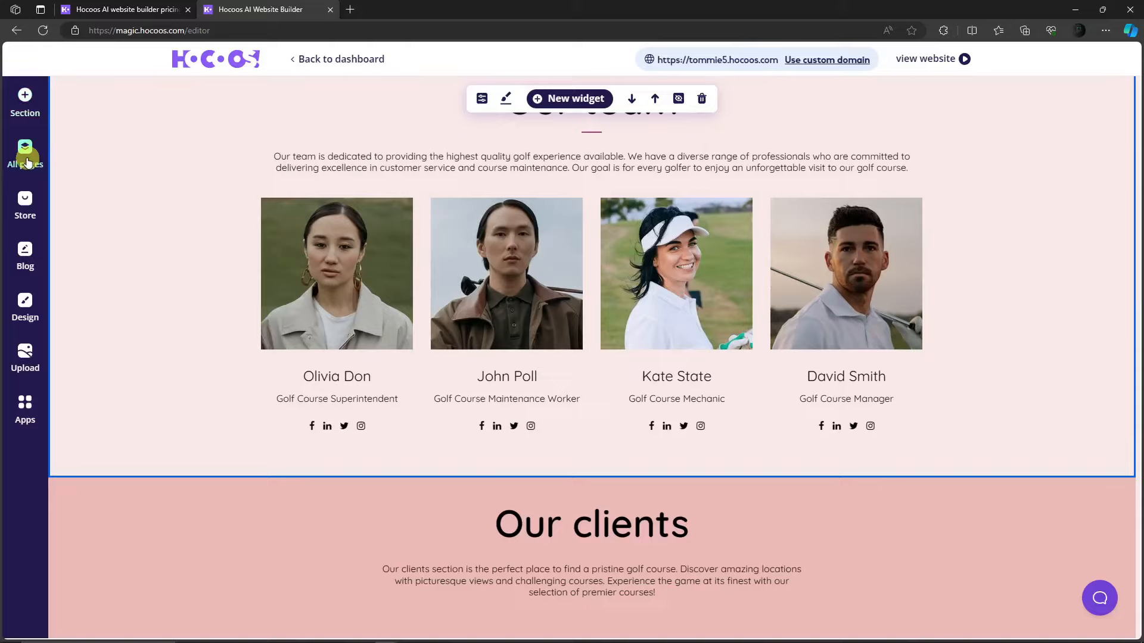
left_click(28, 351)
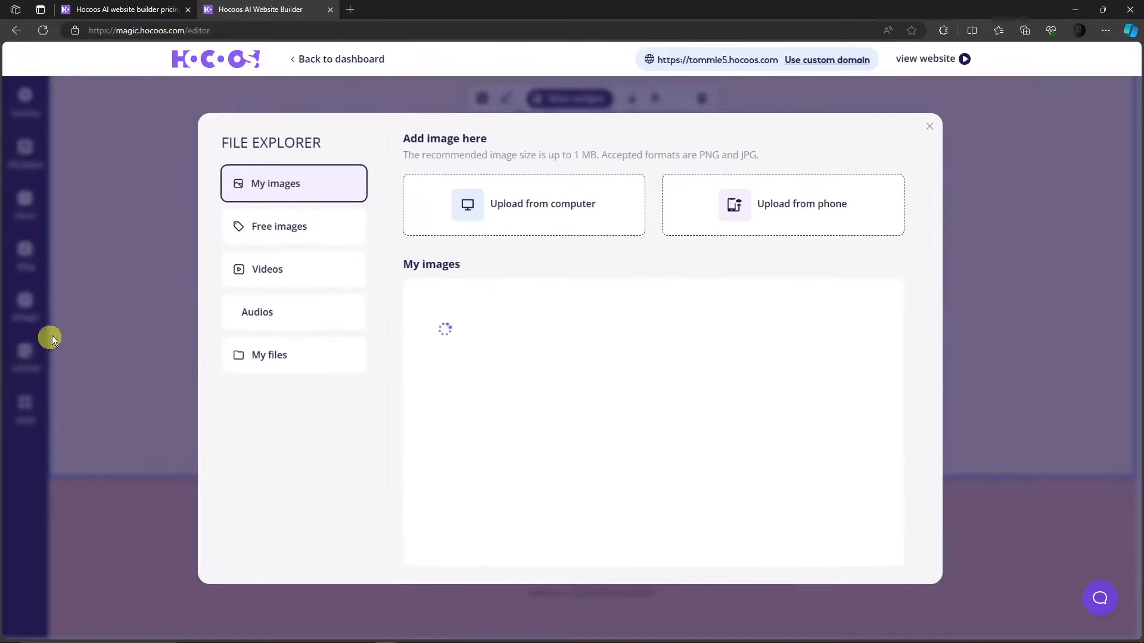
left_click(930, 128)
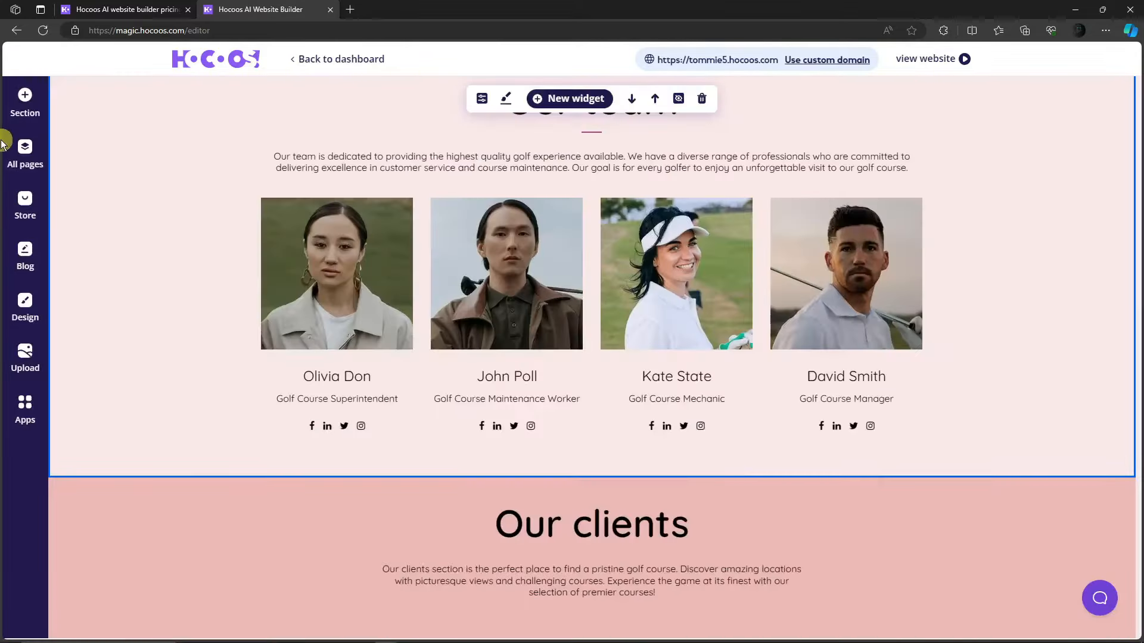
View the list of website pages and the Store setup's filter question, and return to the editor
left_click(16, 149)
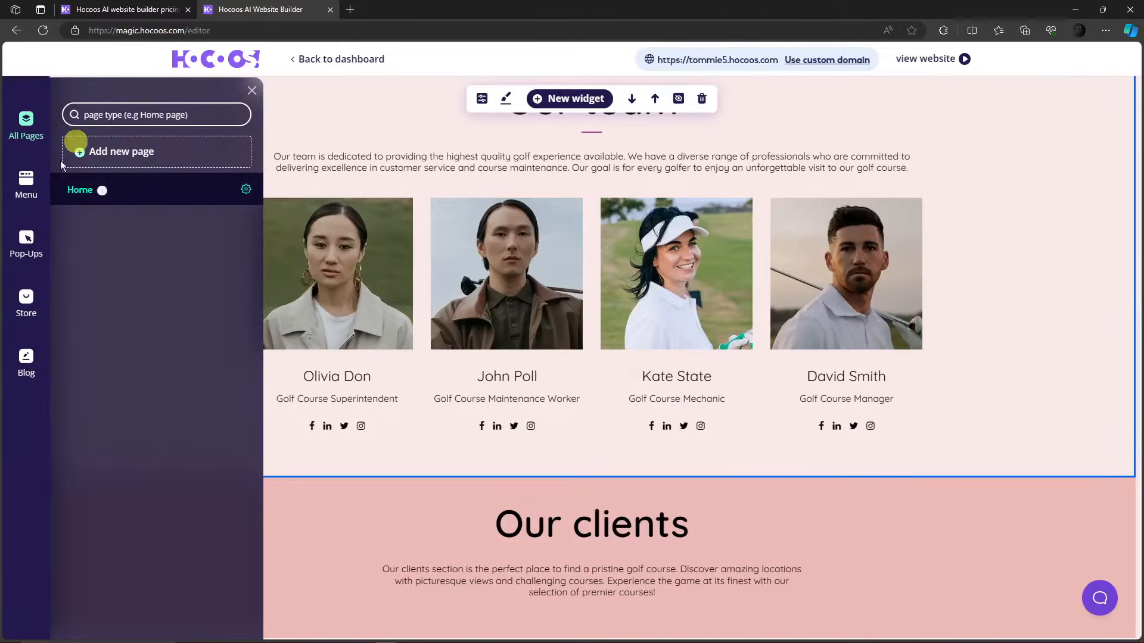
left_click(252, 92)
left_click(31, 207)
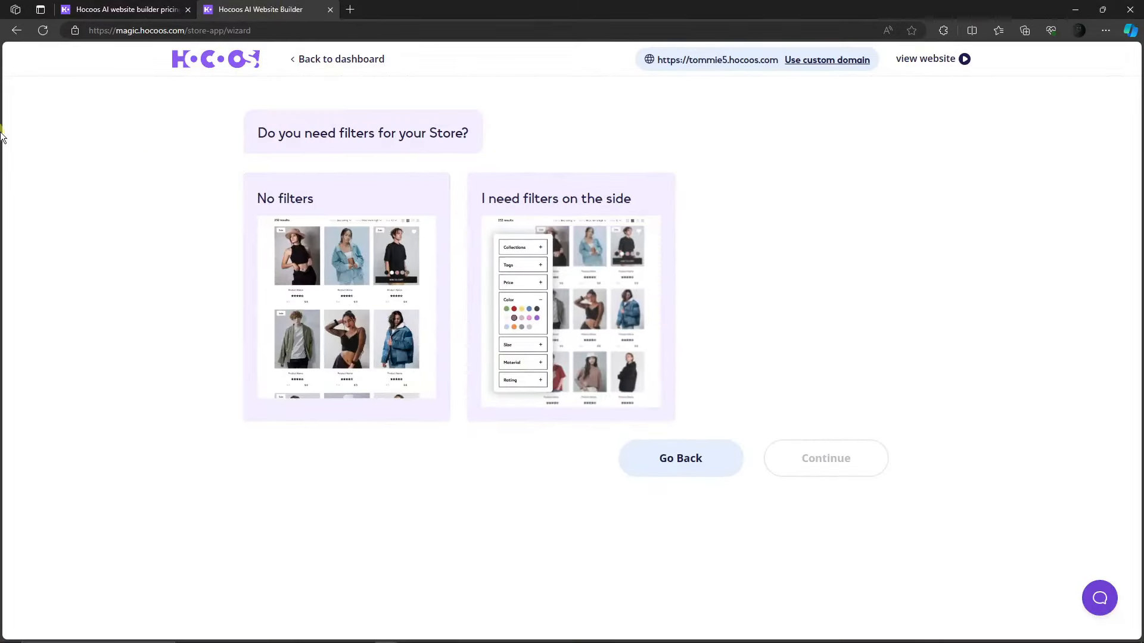
left_click(19, 34)
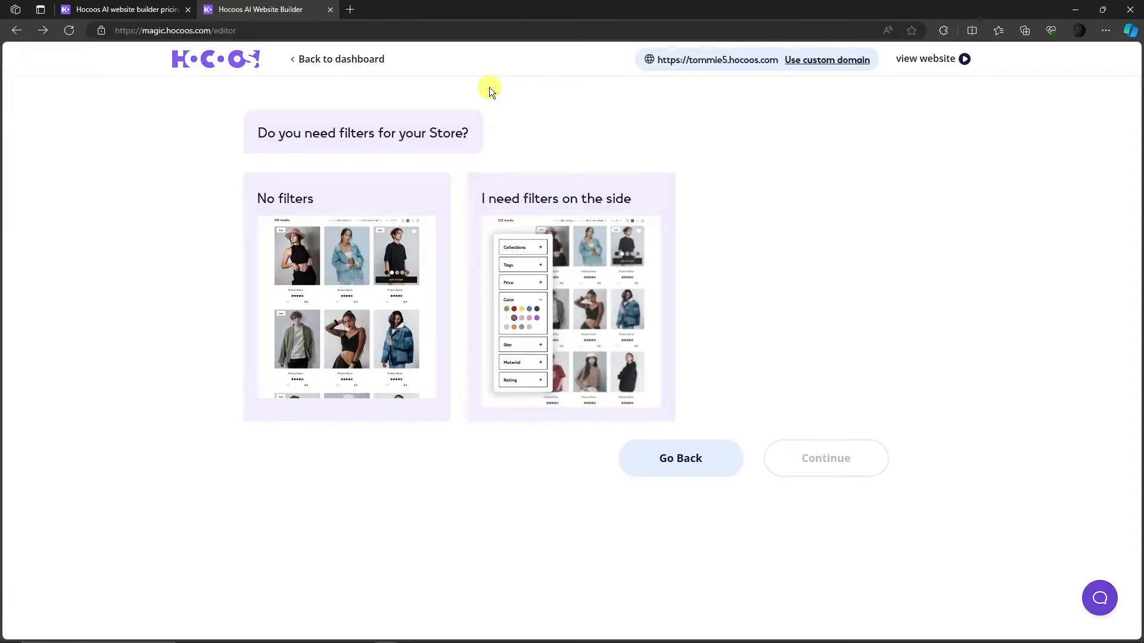
Highlight the website's address beside the custom domain option and close the pages list
scroll(447, 318, "down", 10)
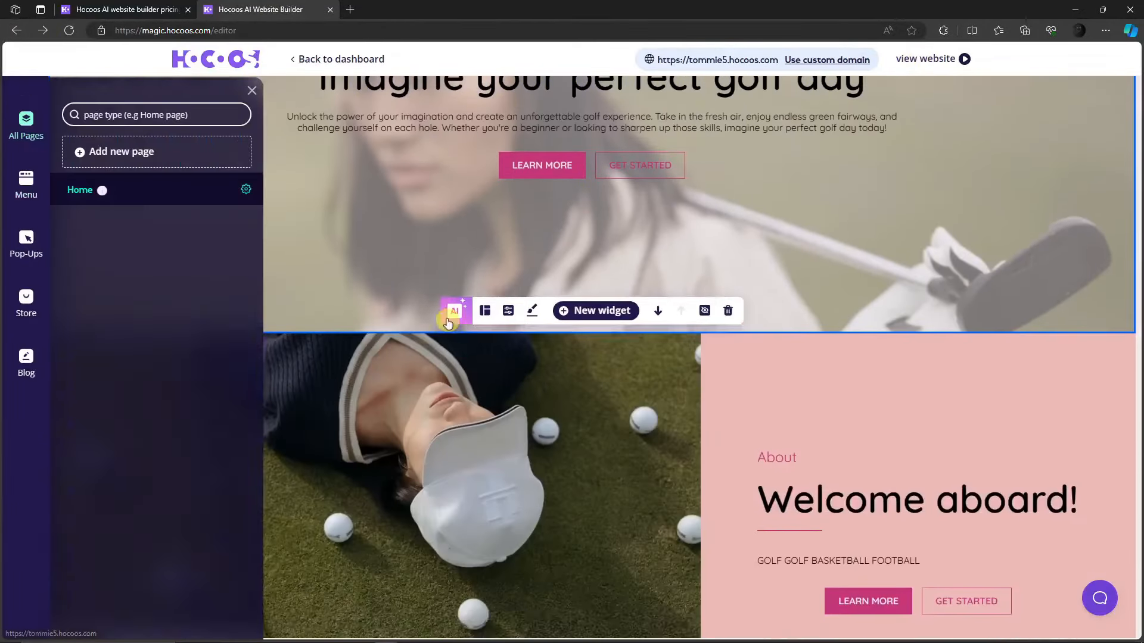
scroll(417, 448, "down", 7)
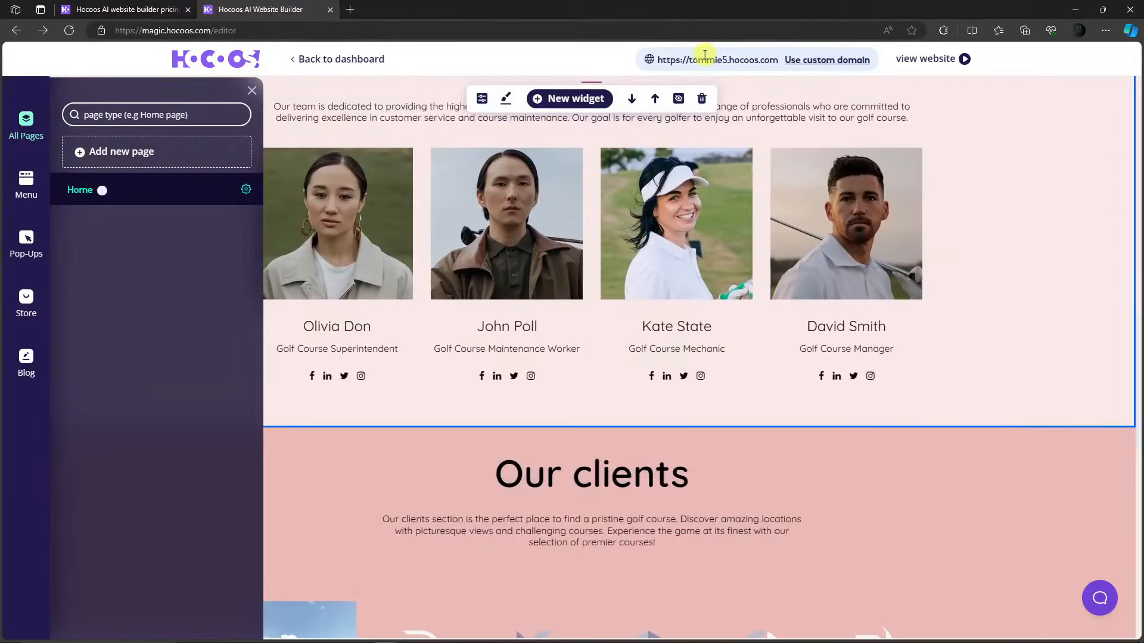
left_click_drag(658, 60, 769, 60)
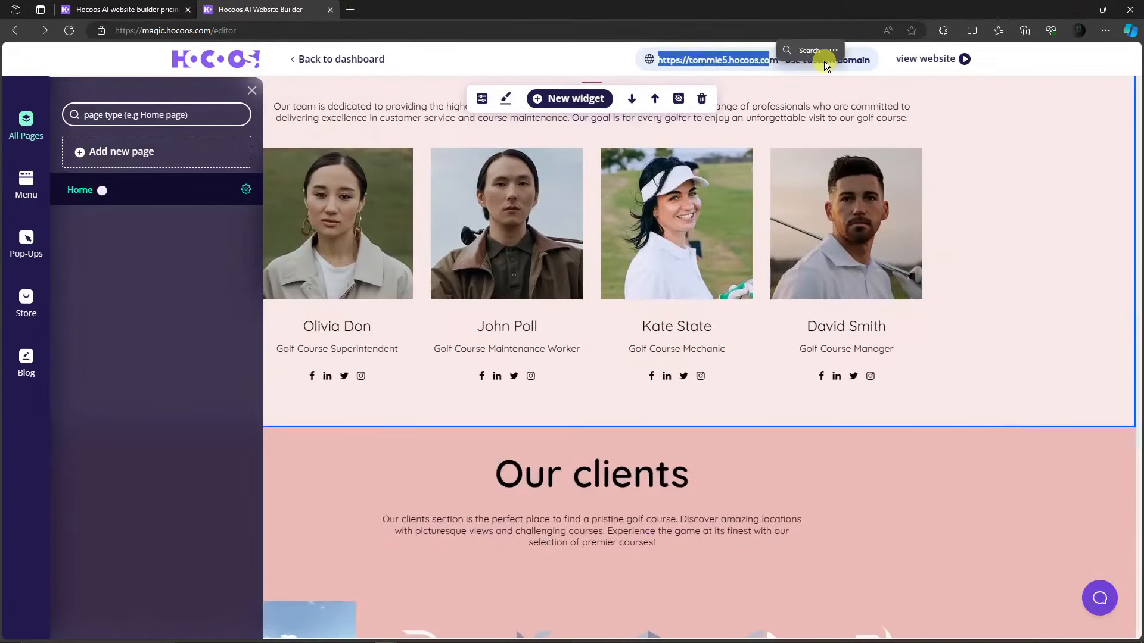
left_click(251, 92)
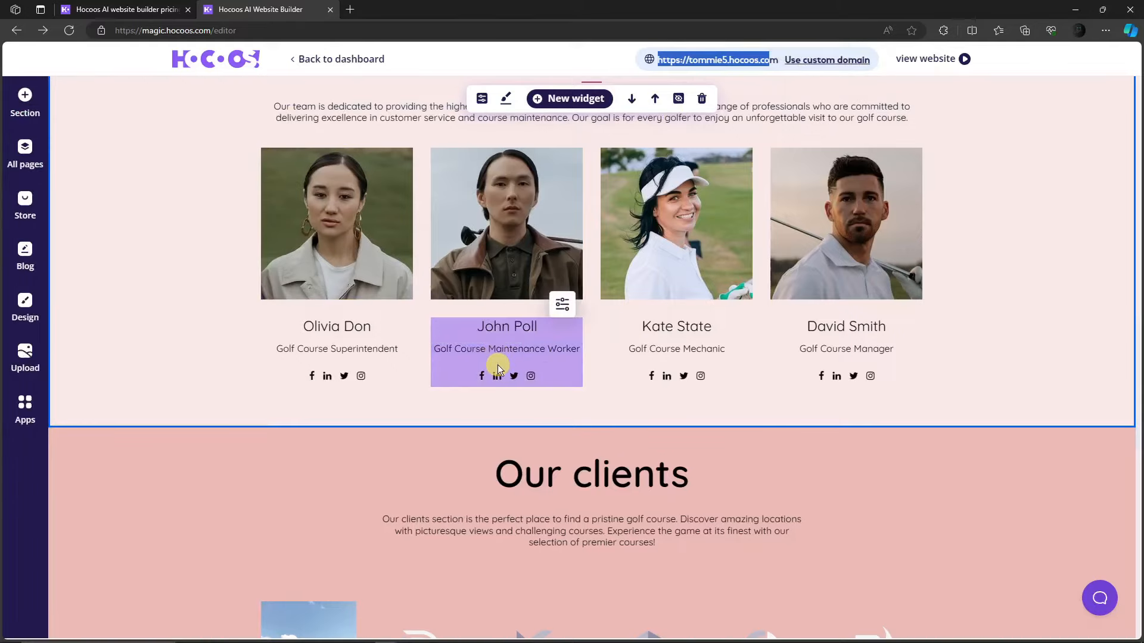
Extend the About section's image with AI using the description "golf cart on a golf course" and apply the generated image
scroll(376, 346, "up", 10)
scroll(286, 343, "down", 3)
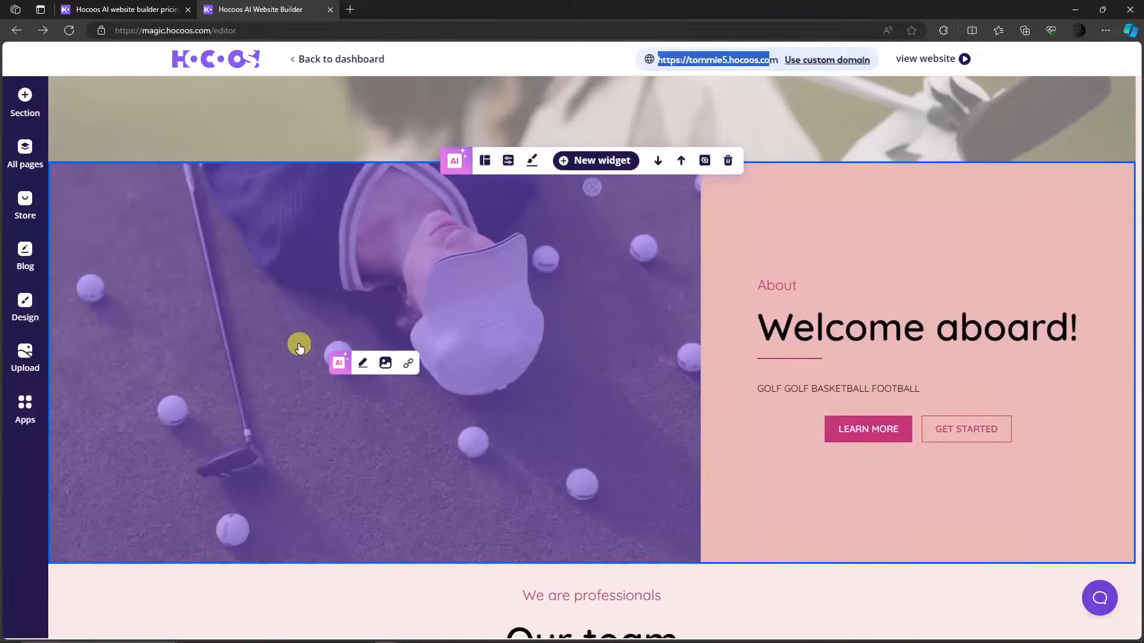
left_click(340, 364)
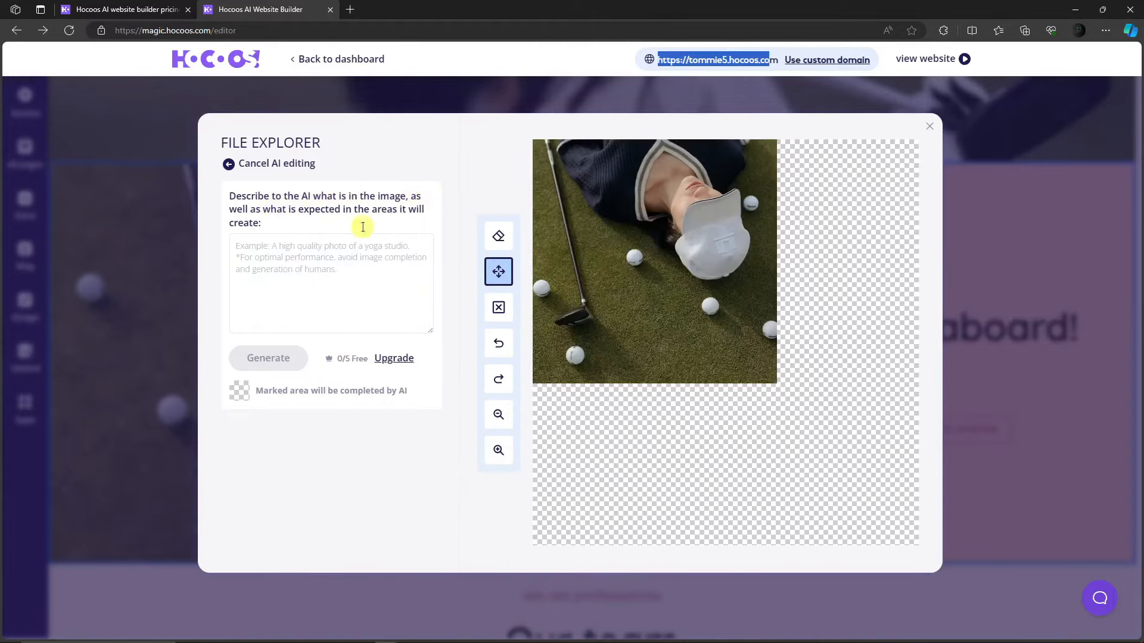
left_click(287, 249)
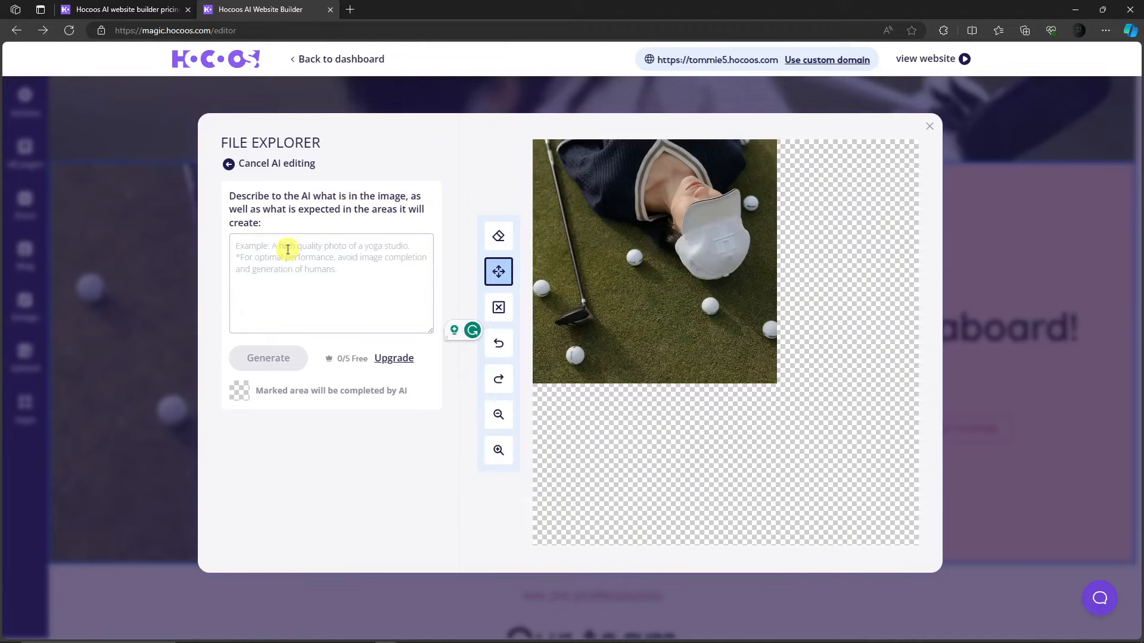
type("golf cart on a golf course")
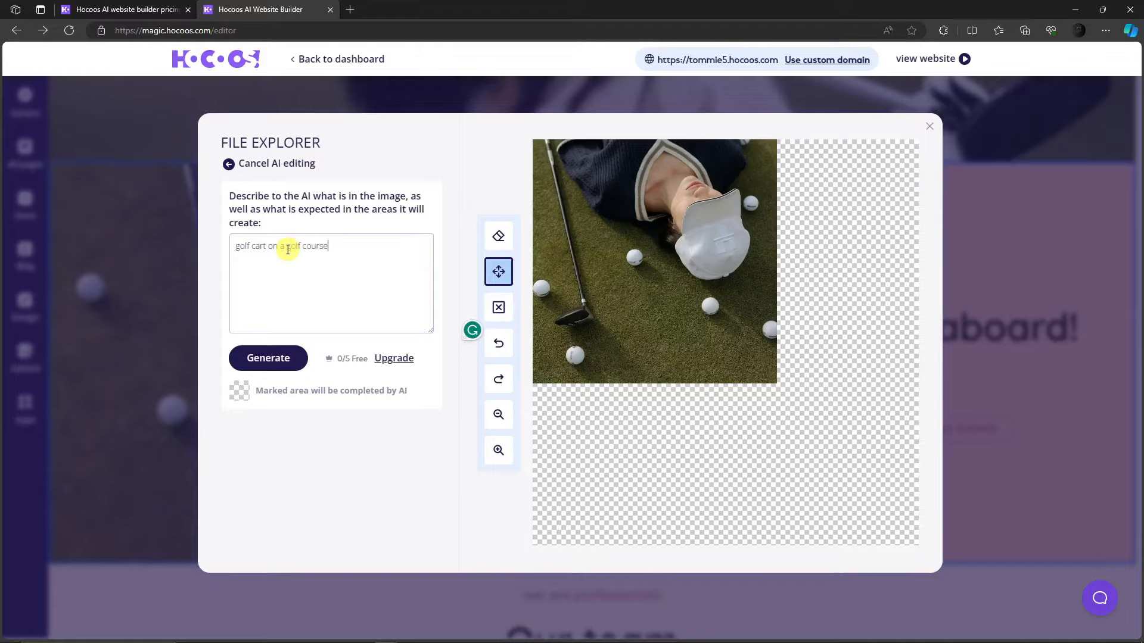
left_click(280, 358)
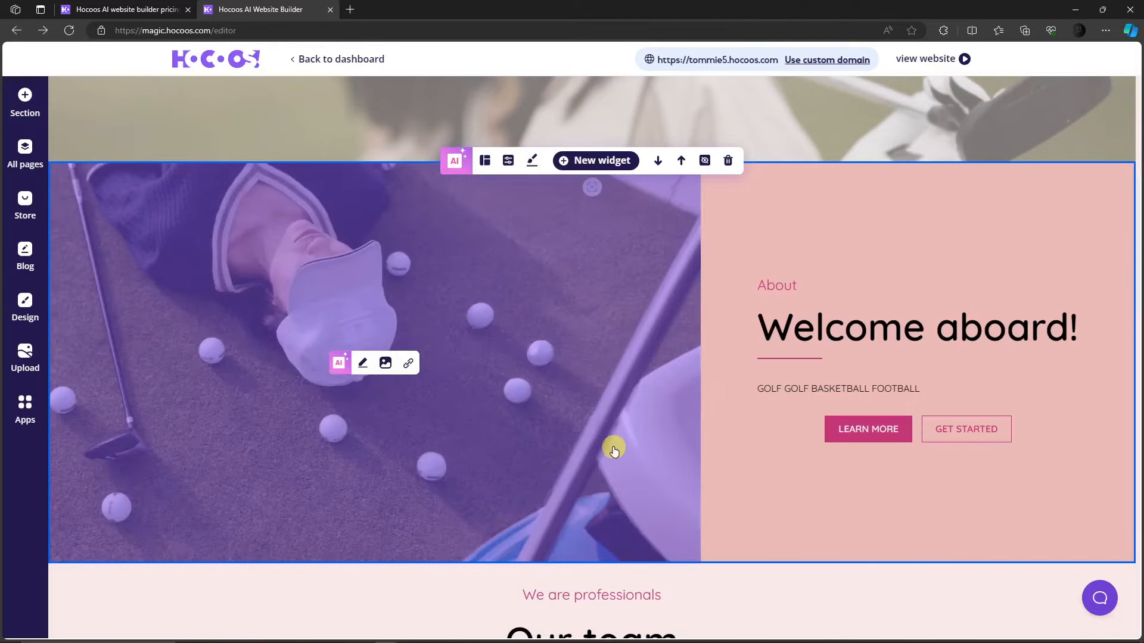
Review the home page from the About section through the contact form and back up to the hero banner
scroll(834, 512, "down", 7)
scroll(838, 506, "down", 10)
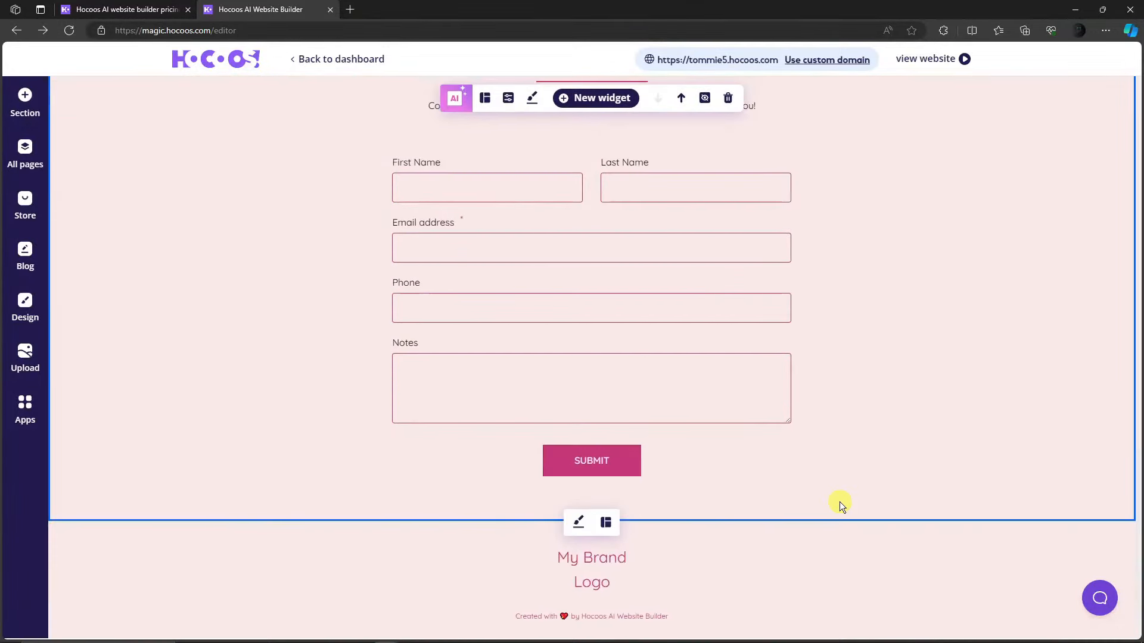
scroll(839, 502, "up", 15)
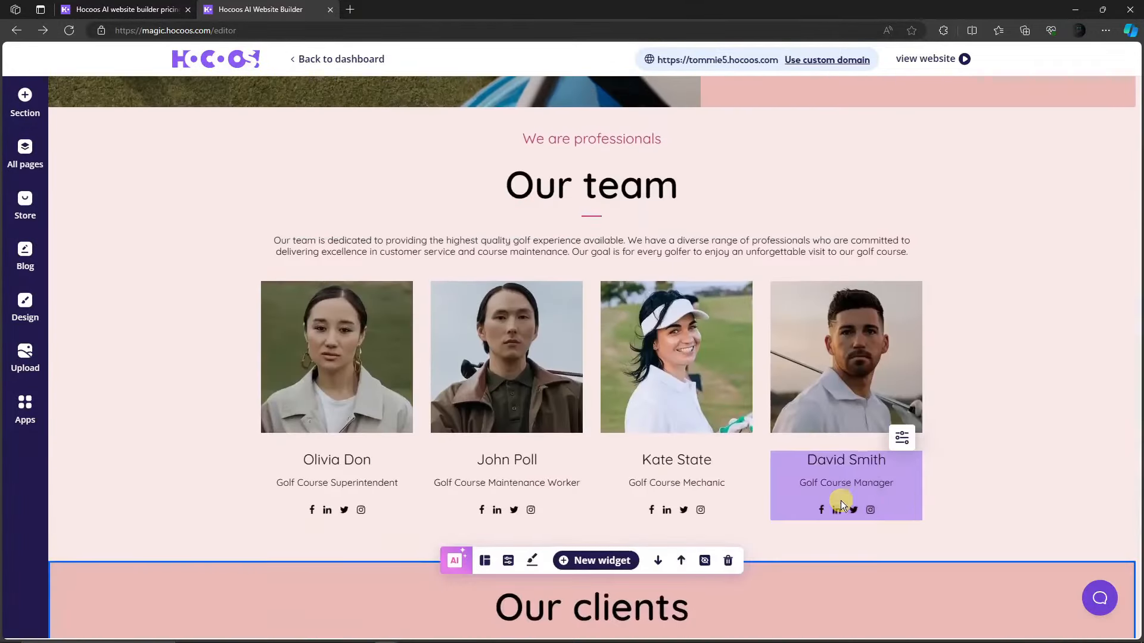
scroll(931, 512, "up", 5)
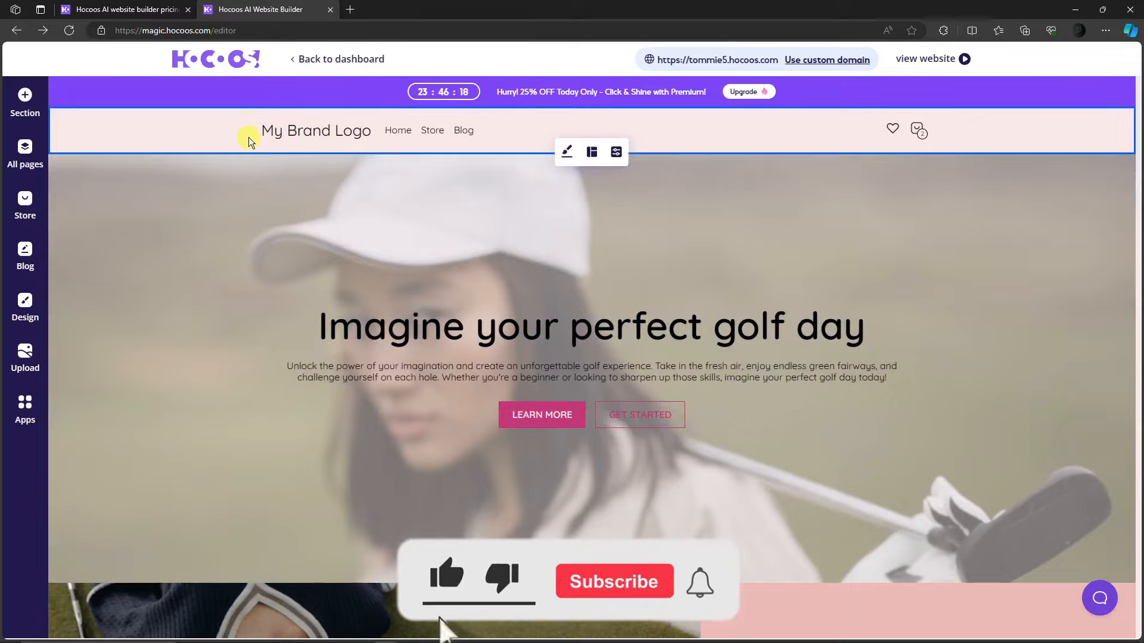
scroll(792, 337, "down", 7)
scroll(792, 345, "up", 2)
scroll(792, 345, "up", 5)
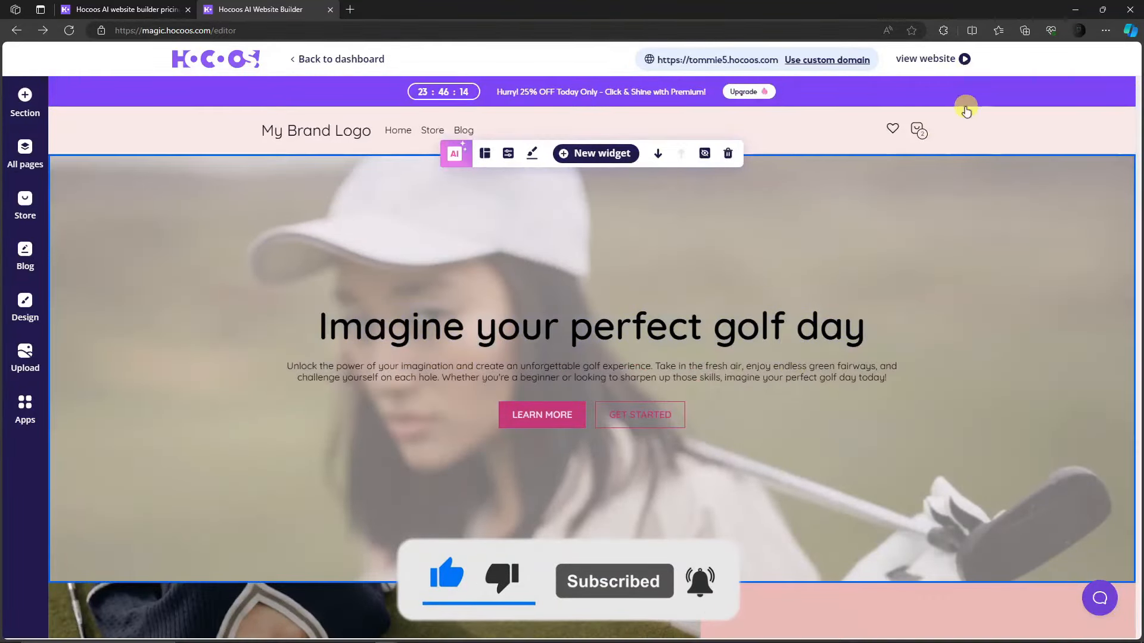